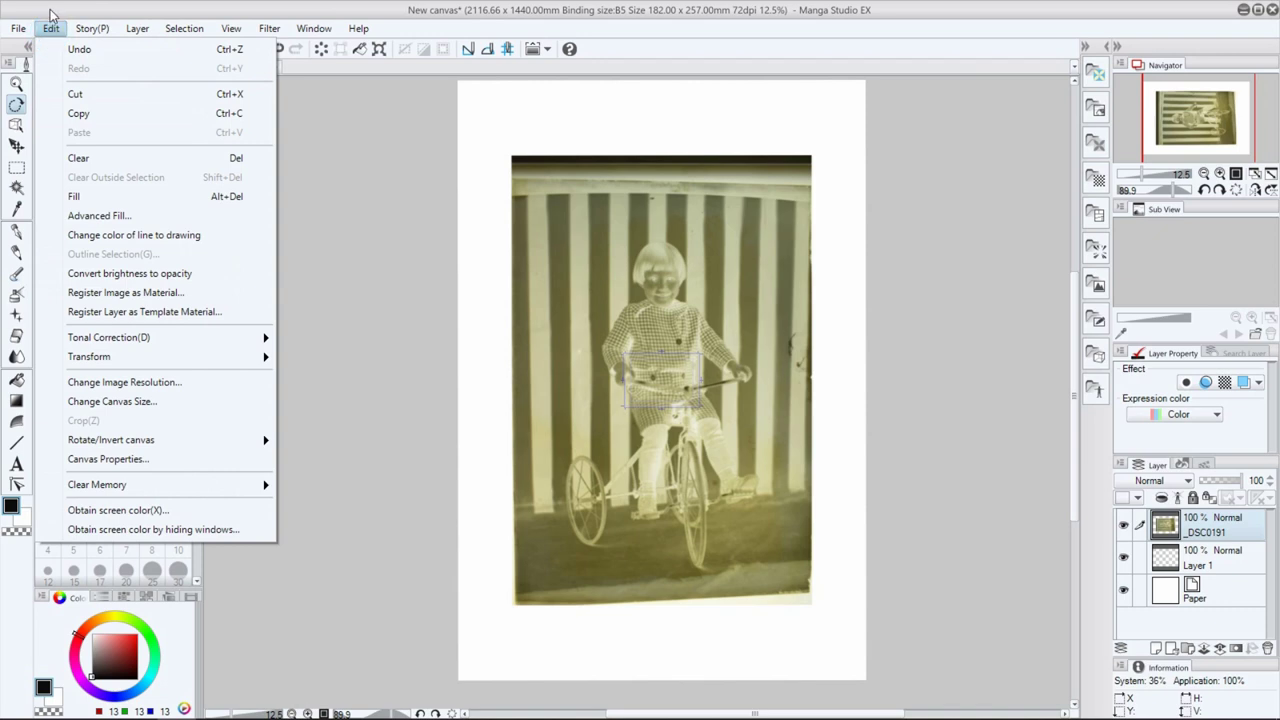
# Step: Invert the tones of the tricycle photo on the _DSC0191 layer with the Reverse Gradient correction
pyautogui.moveTo(150, 360)
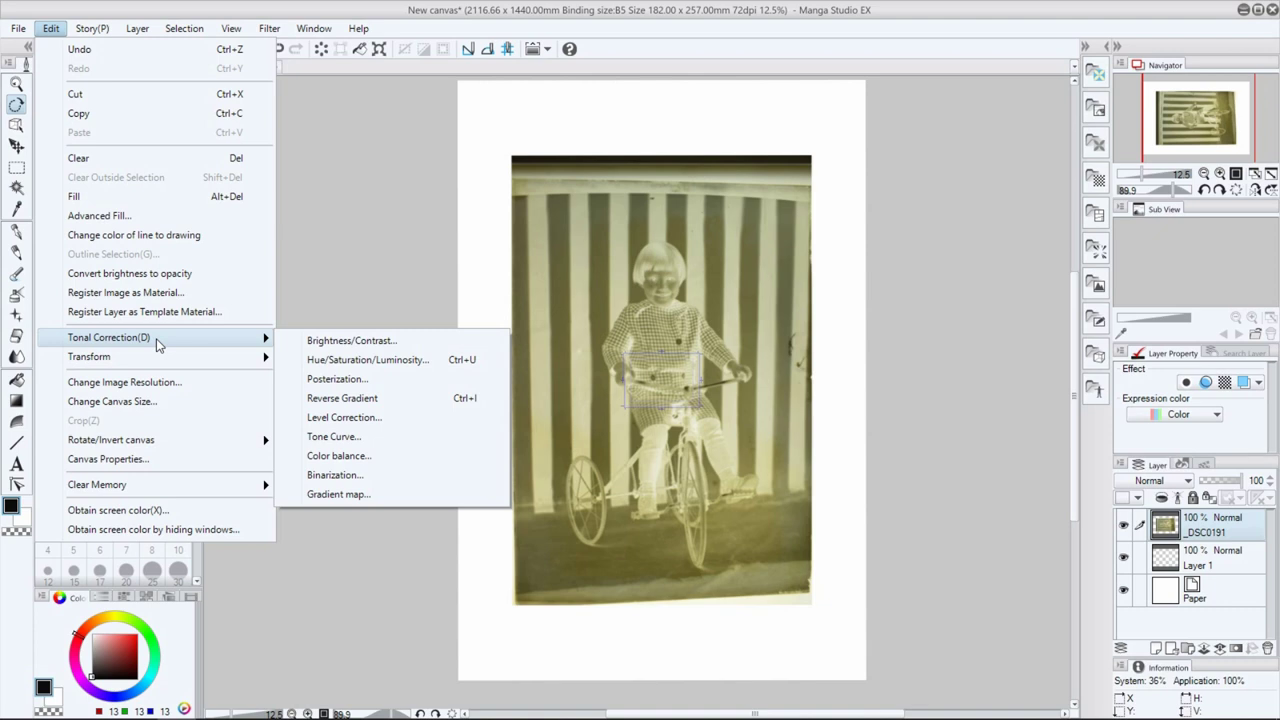
pyautogui.click(347, 400)
pyautogui.click(344, 393)
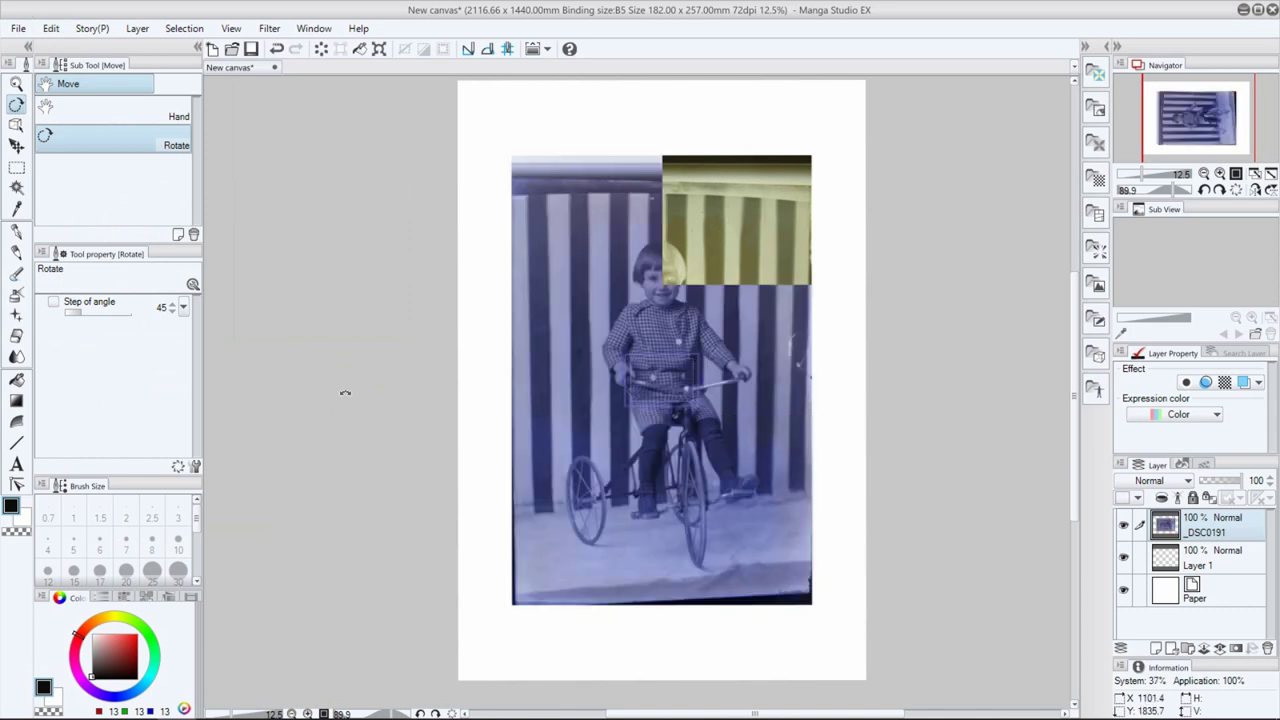
pyautogui.click(536, 650)
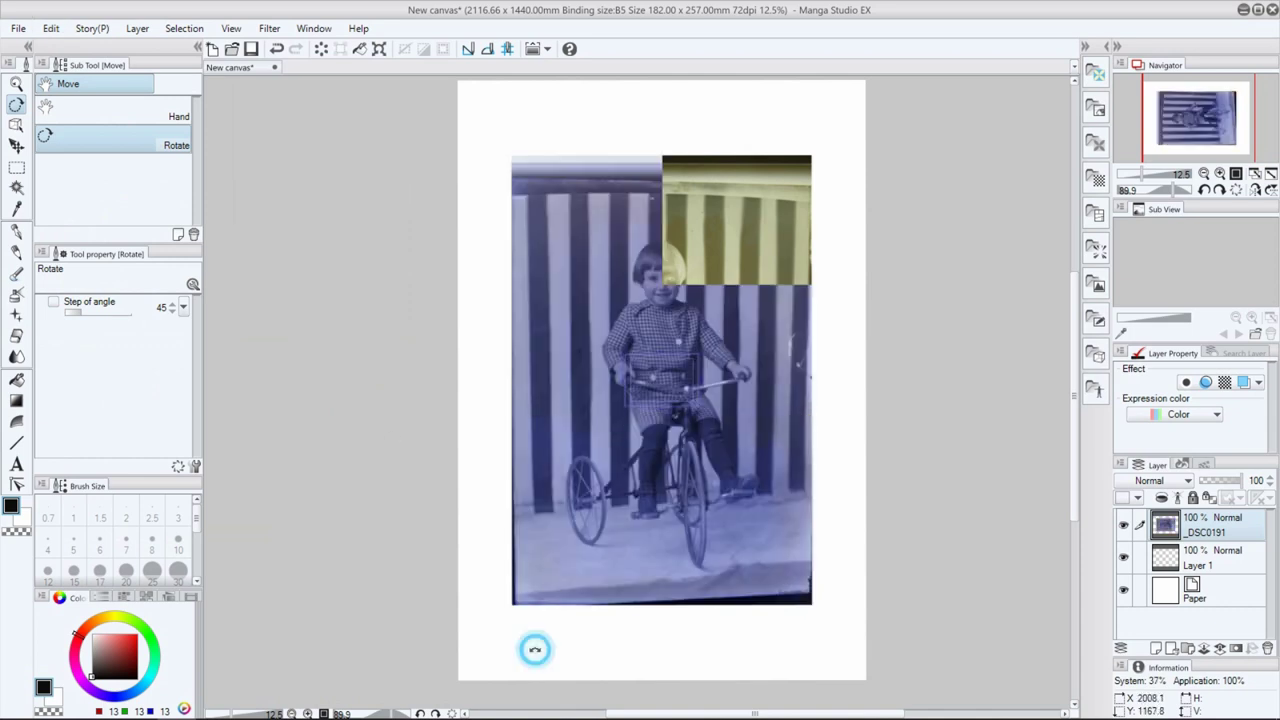
pyautogui.rightClick(545, 120)
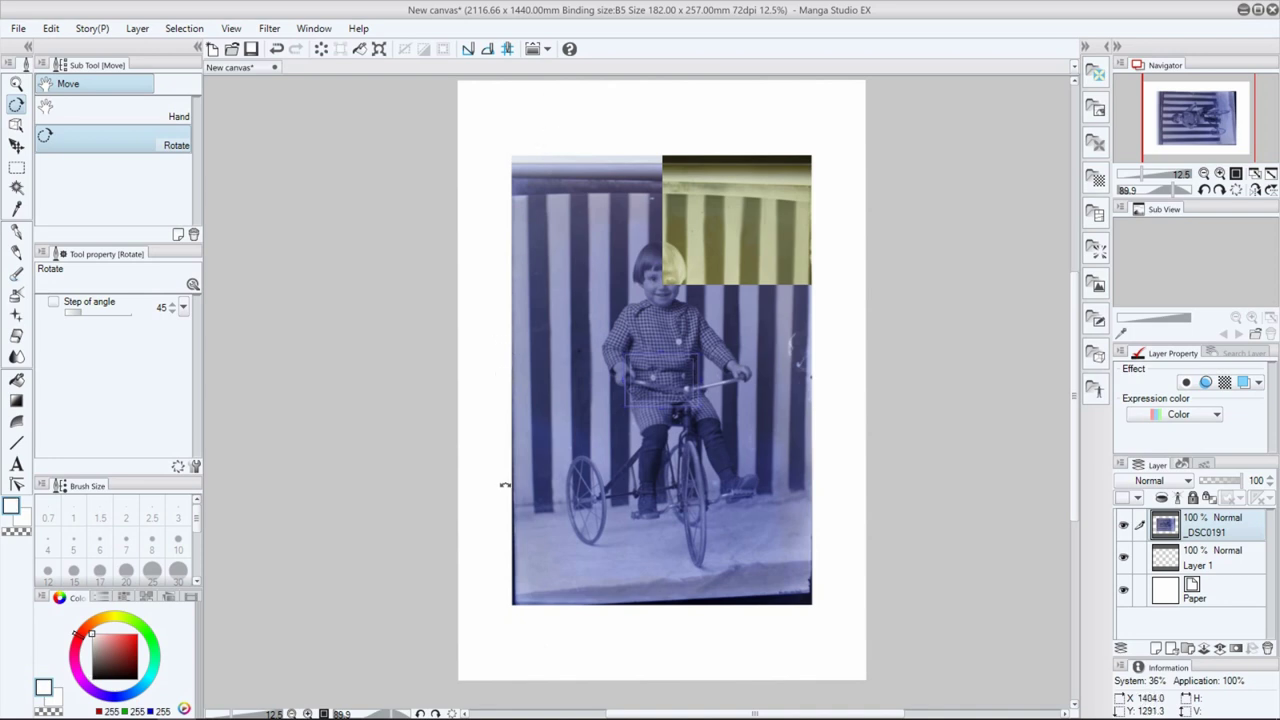
pyautogui.click(600, 411)
pyautogui.click(603, 120)
pyautogui.click(55, 112)
pyautogui.click(612, 322)
pyautogui.moveTo(566, 381)
pyautogui.mouseDown()
pyautogui.moveTo(528, 431)
pyautogui.moveTo(562, 377)
pyautogui.mouseUp()
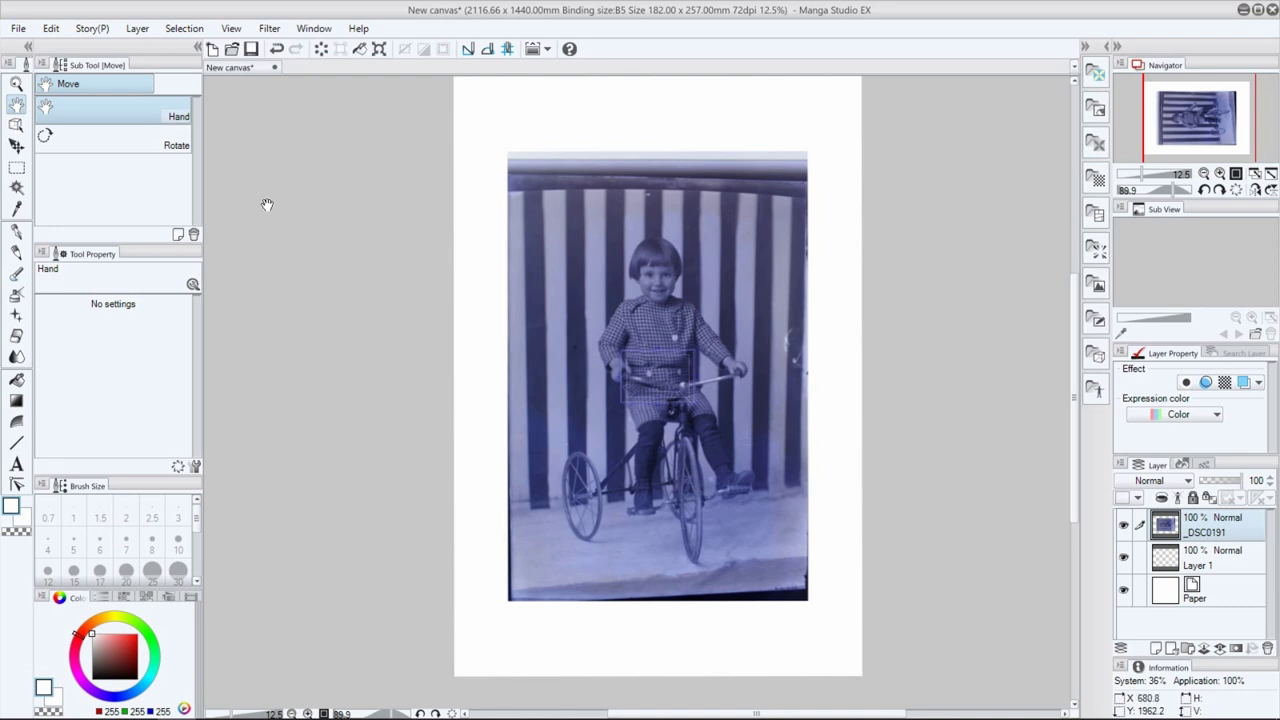
# Step: Undo the Reverse Gradient correction on the tricycle photo
pyautogui.click(44, 33)
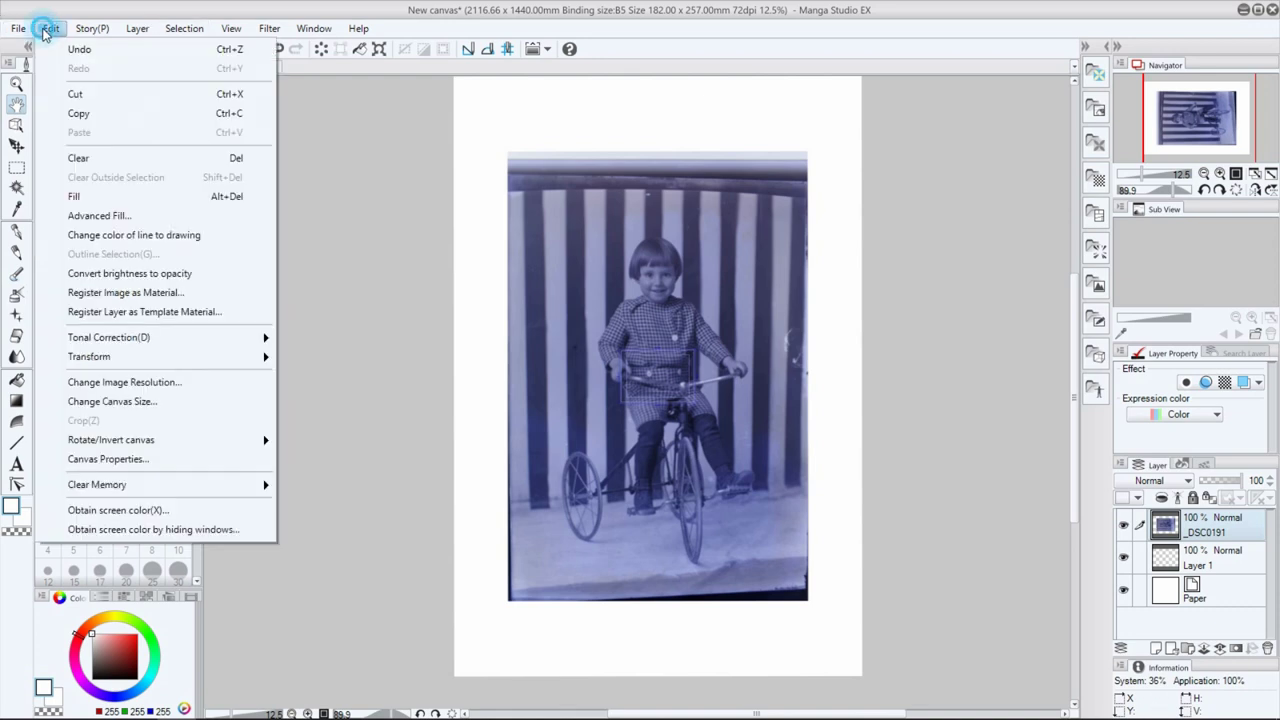
pyautogui.click(66, 50)
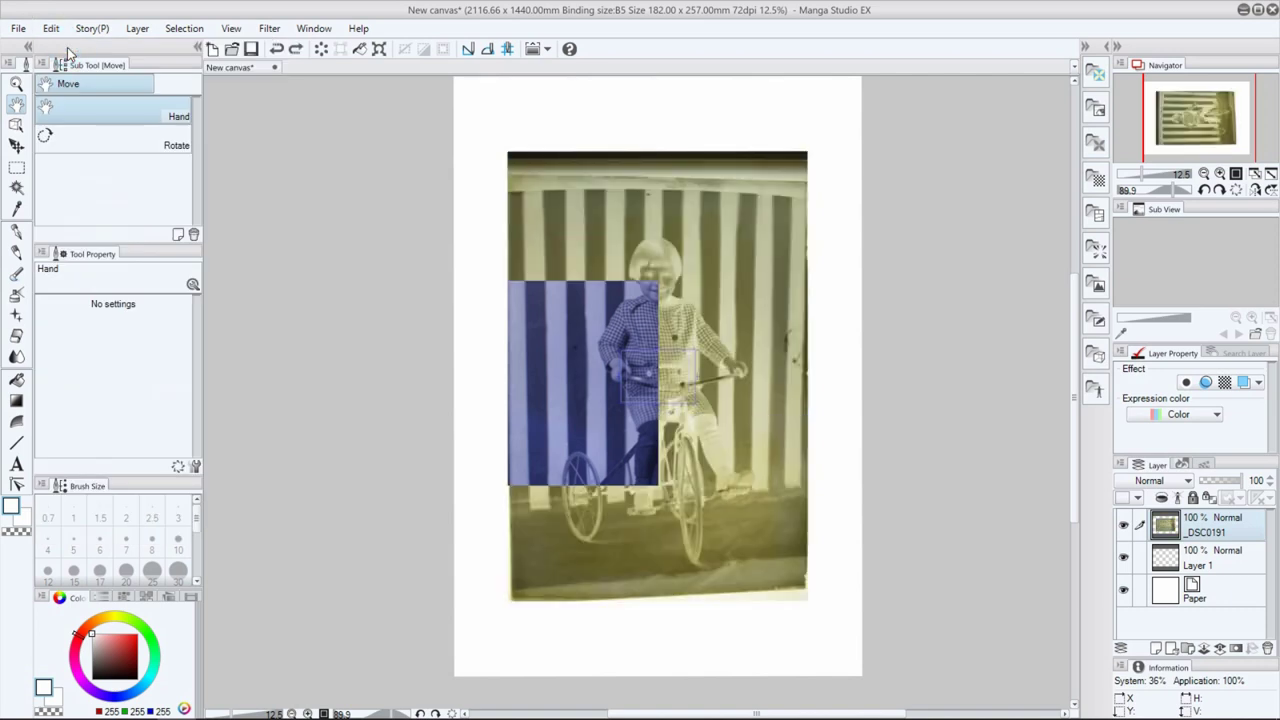
pyautogui.moveTo(625, 221); pyautogui.dragTo(607, 256)
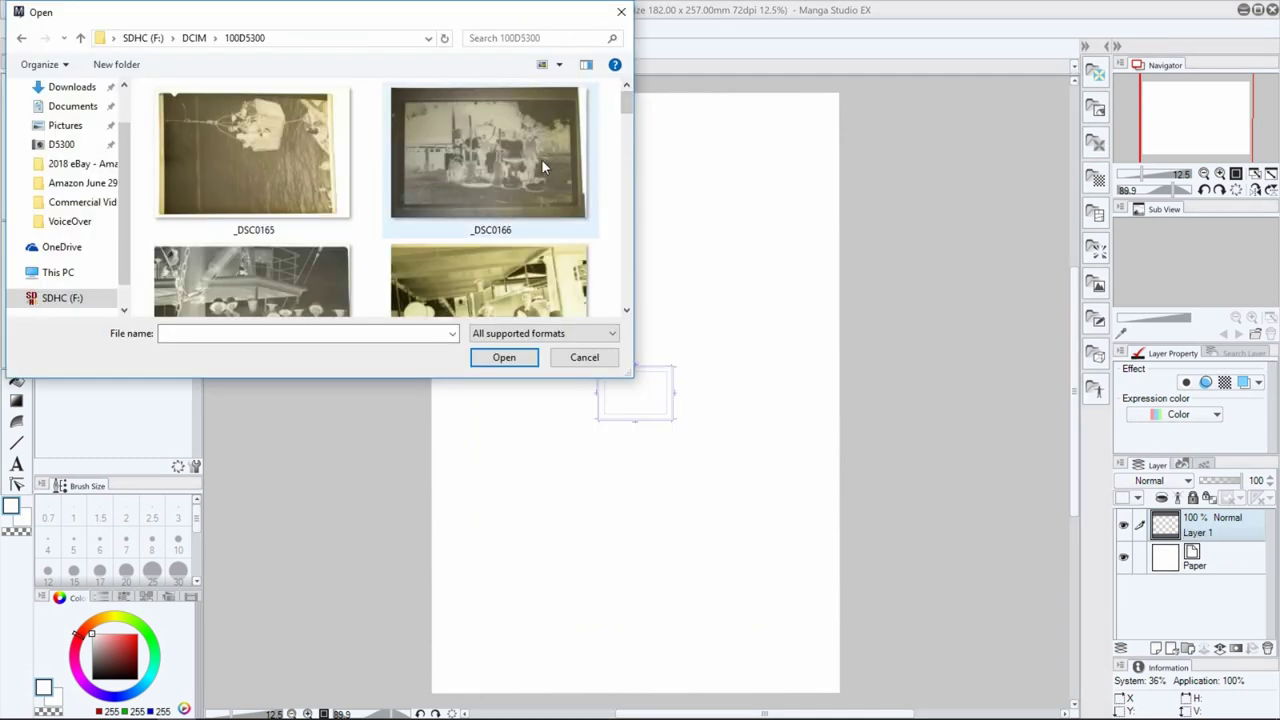
# Step: Find the image _DSC0179 in the 100D5300 folder and open it
pyautogui.click(625, 102)
pyautogui.moveTo(625, 102); pyautogui.dragTo(628, 115)
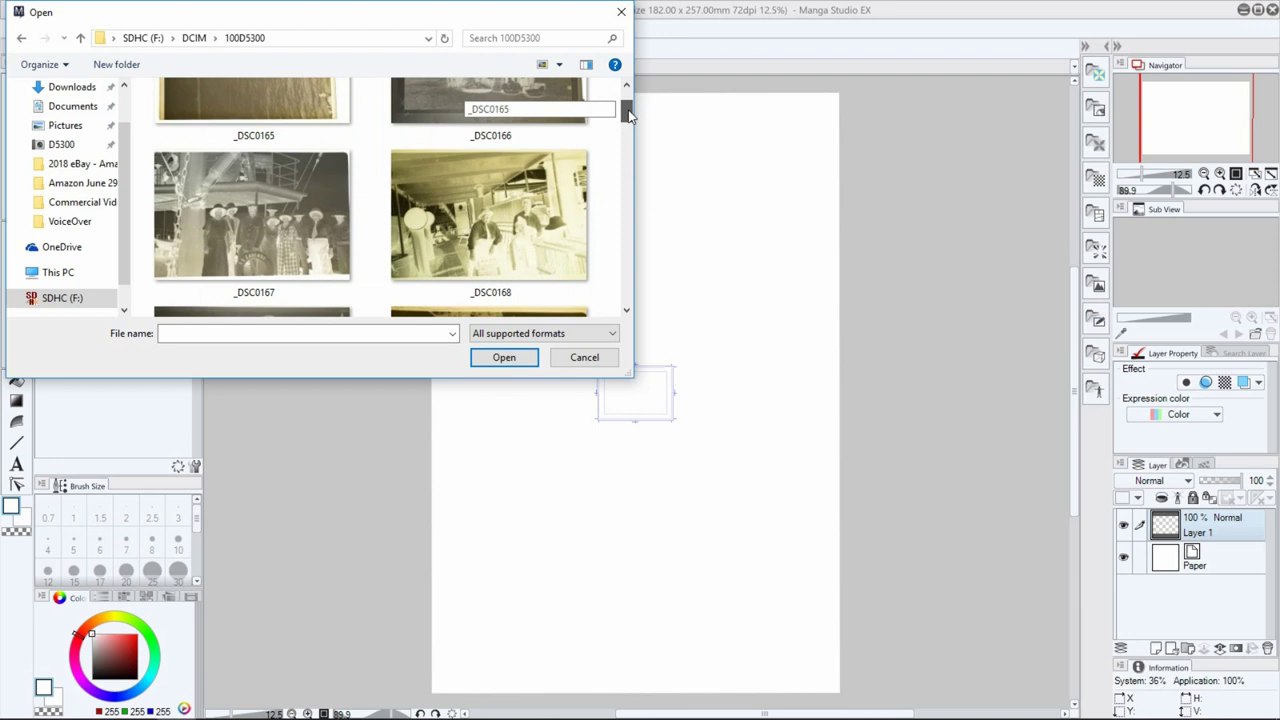
pyautogui.moveTo(628, 117); pyautogui.dragTo(612, 216)
pyautogui.doubleClick(254, 181)
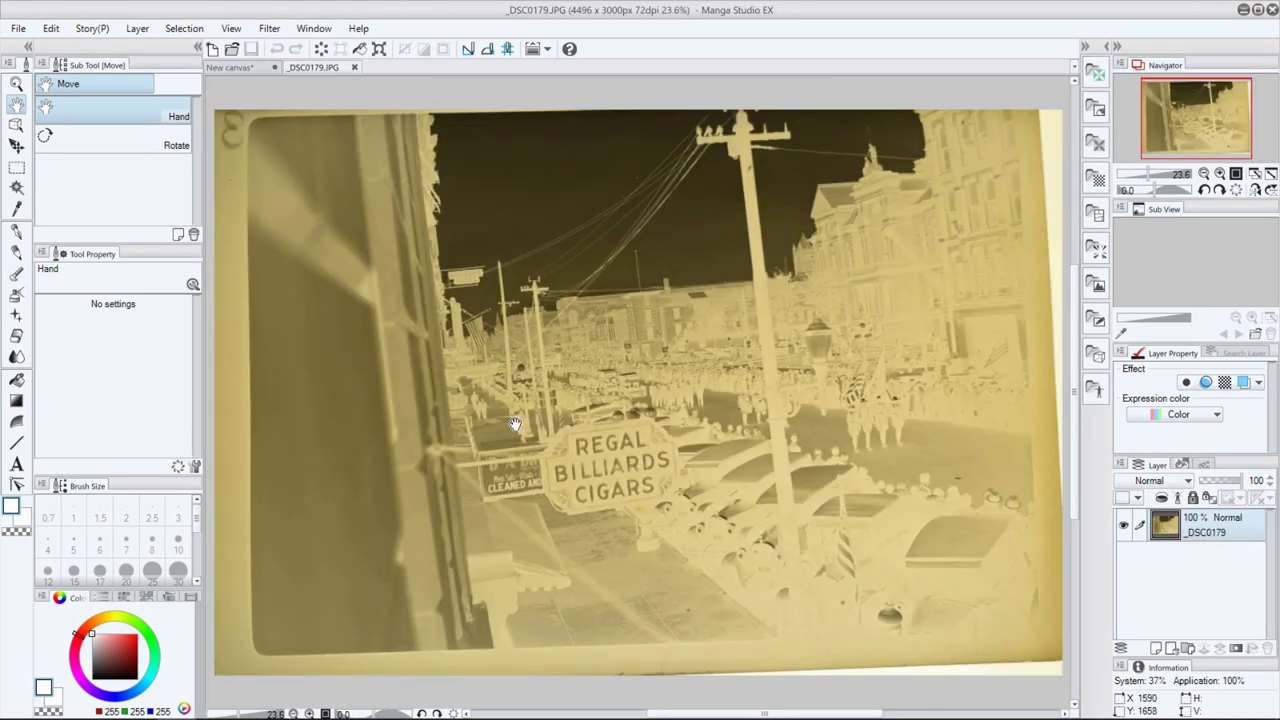
# Step: Convert the _DSC0179 photo layer to a raster layer with color expression and Normal blending mode
pyautogui.rightClick(1230, 538)
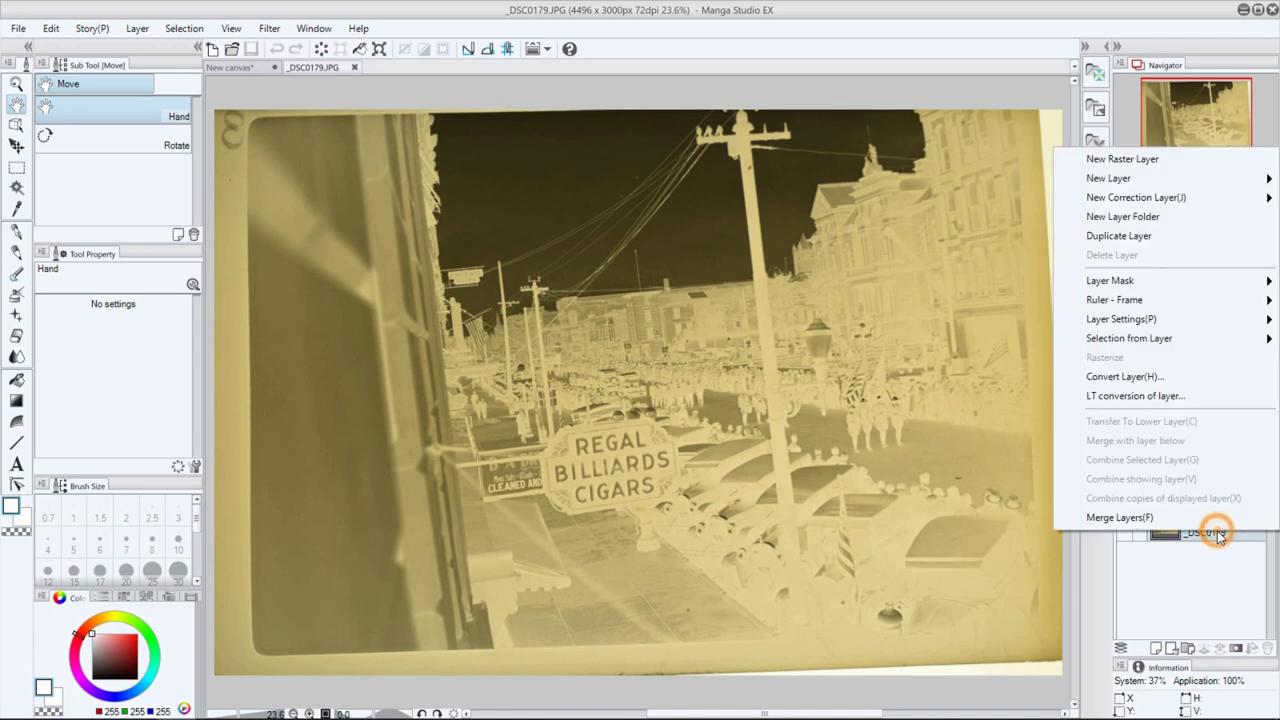
pyautogui.click(1155, 385)
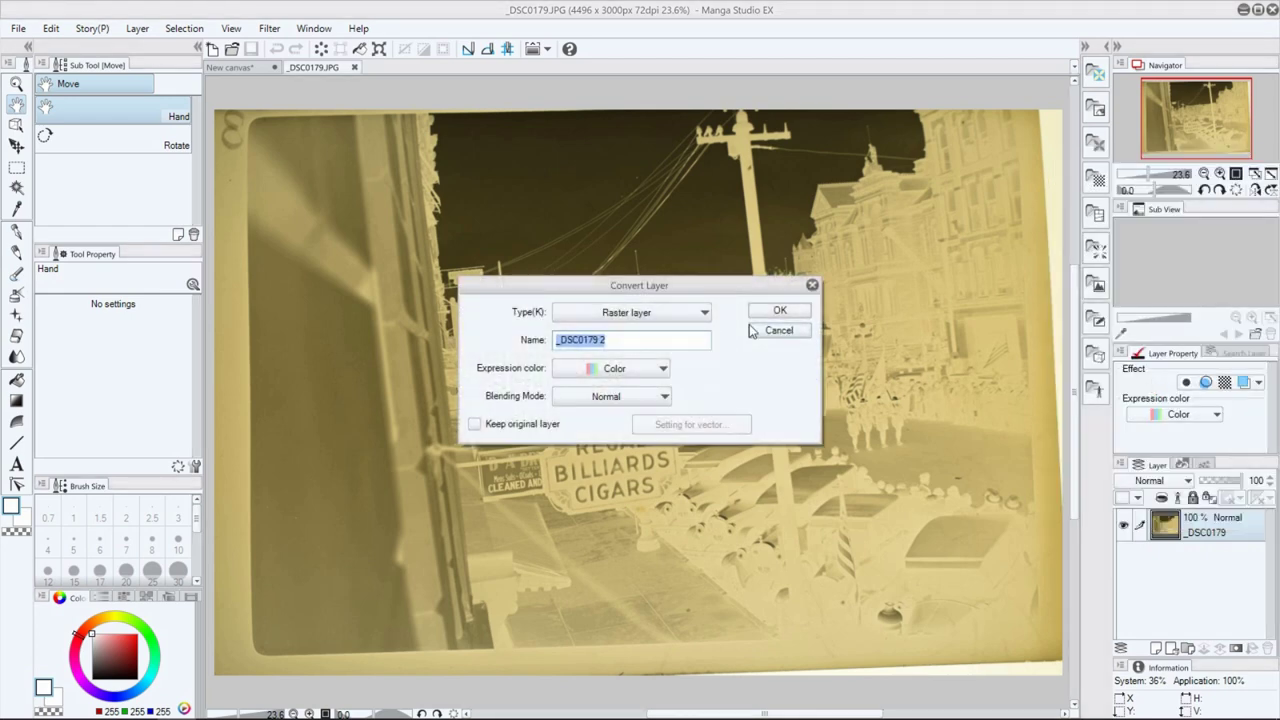
pyautogui.click(776, 310)
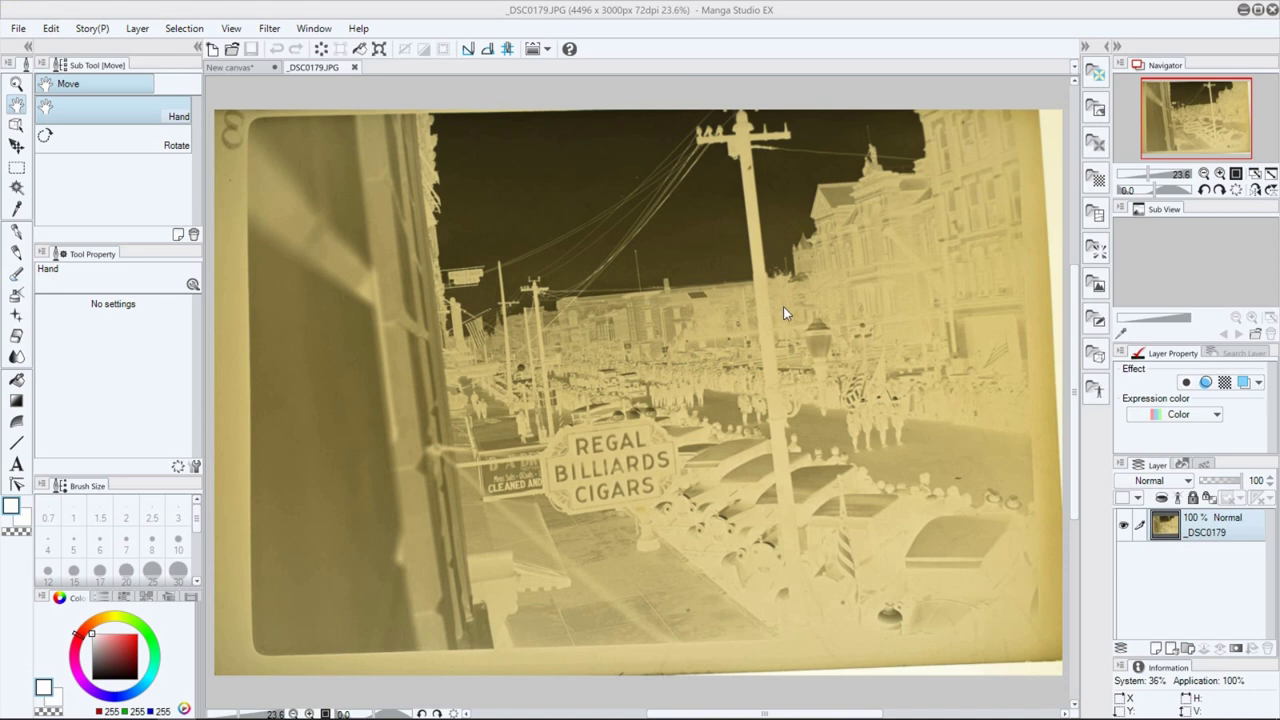
# Step: Invert the tones of the street parade negative with the Reverse Gradient tonal correction
pyautogui.click(549, 280)
pyautogui.moveTo(355, 597); pyautogui.dragTo(351, 653)
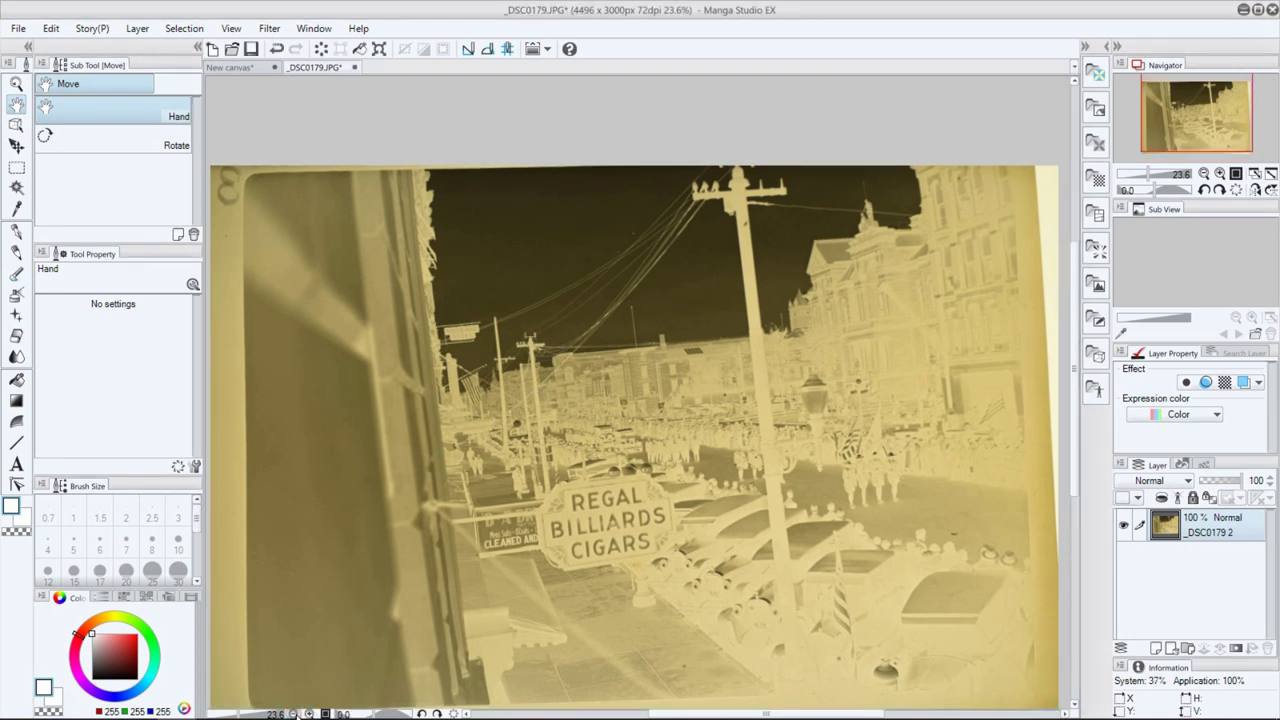
pyautogui.click(296, 713)
pyautogui.moveTo(508, 420); pyautogui.dragTo(509, 423)
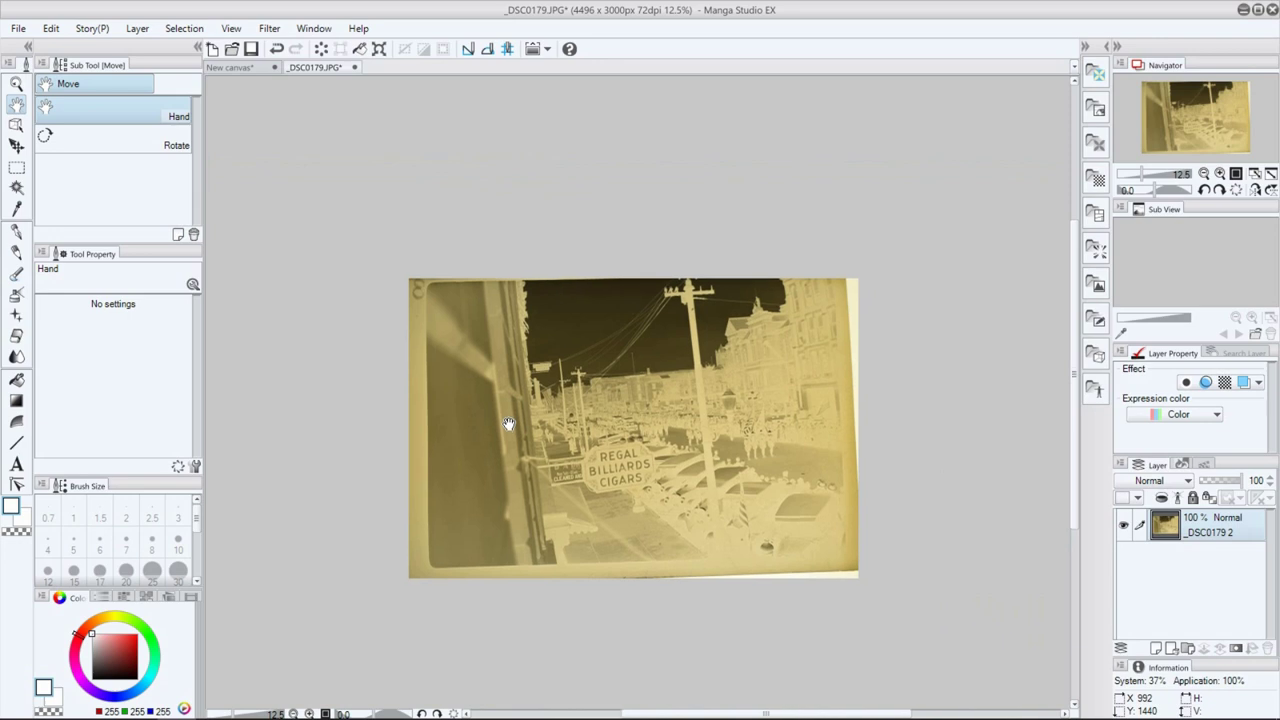
pyautogui.click(310, 713)
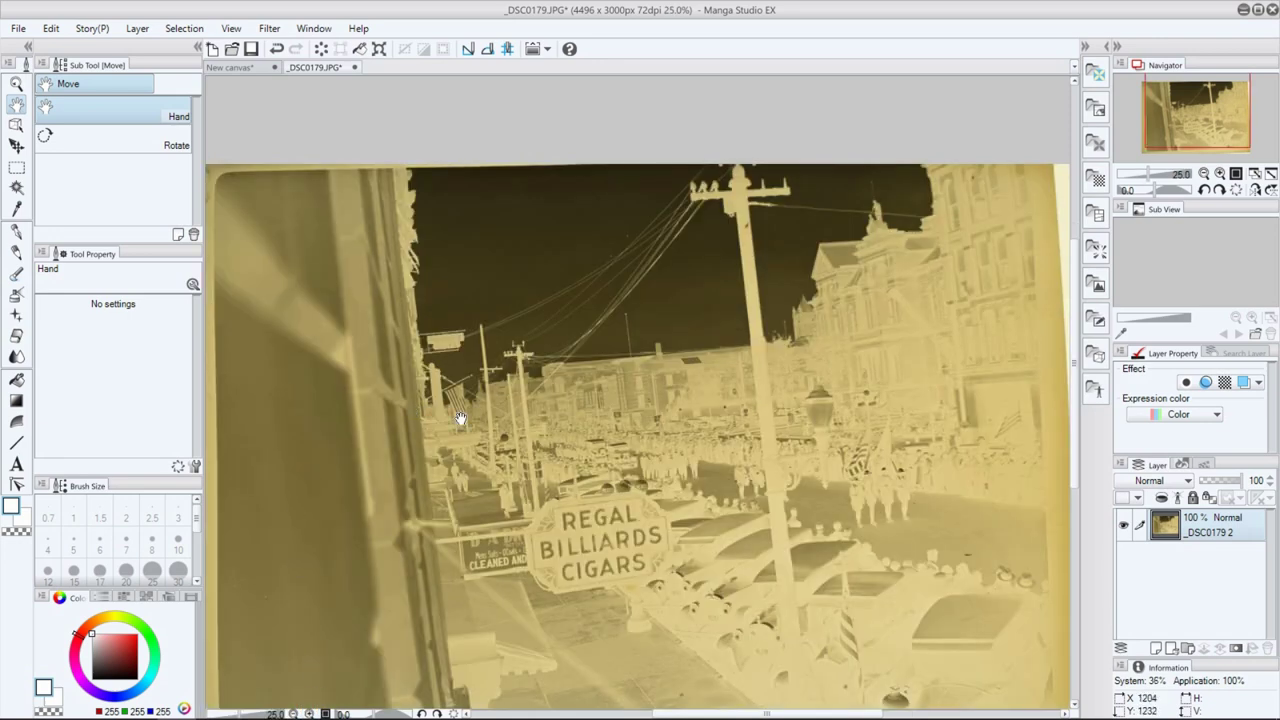
pyautogui.moveTo(514, 434); pyautogui.dragTo(503, 366)
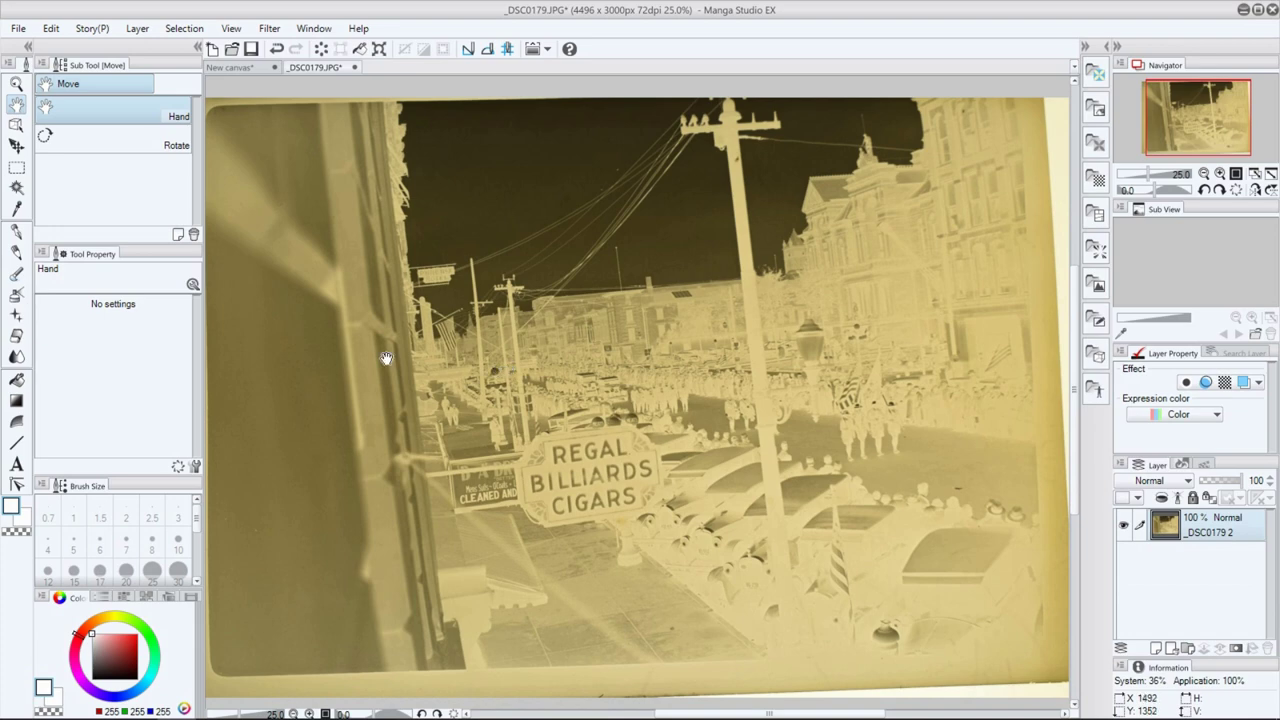
pyautogui.hotkey('alt', 'e')
pyautogui.moveTo(222, 337)
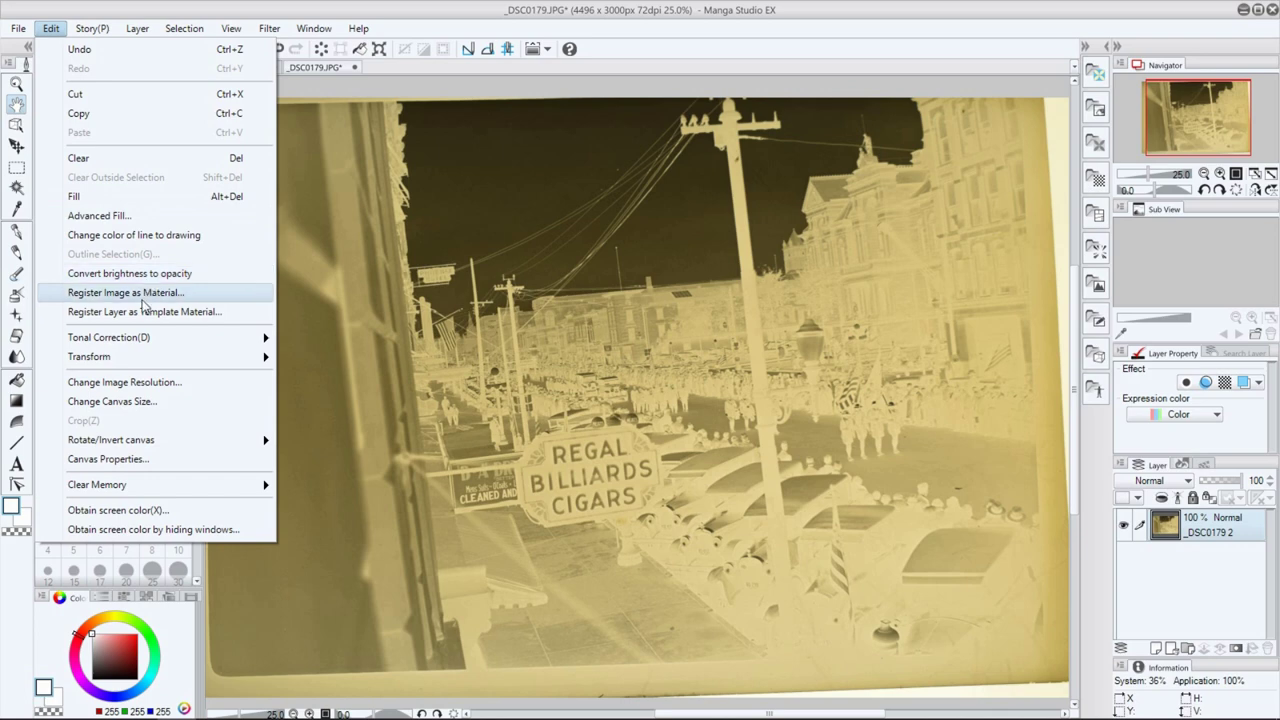
pyautogui.moveTo(141, 339)
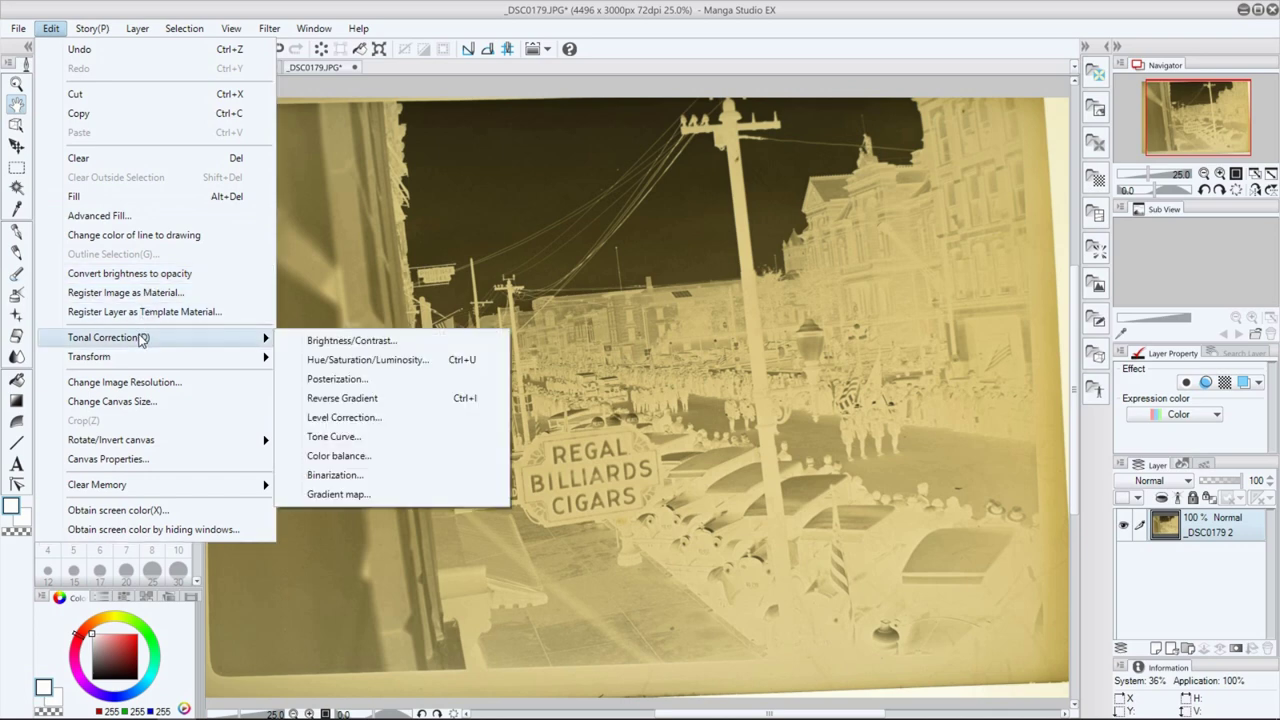
pyautogui.click(338, 400)
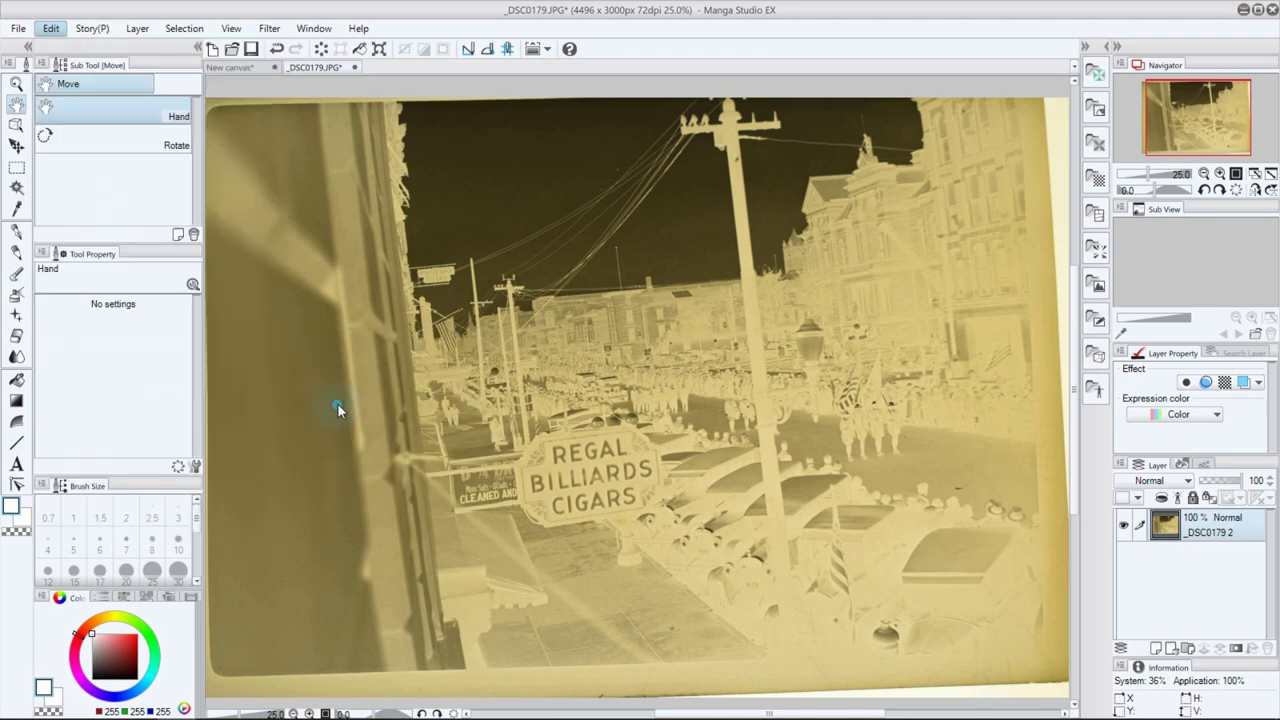
pyautogui.click(889, 398)
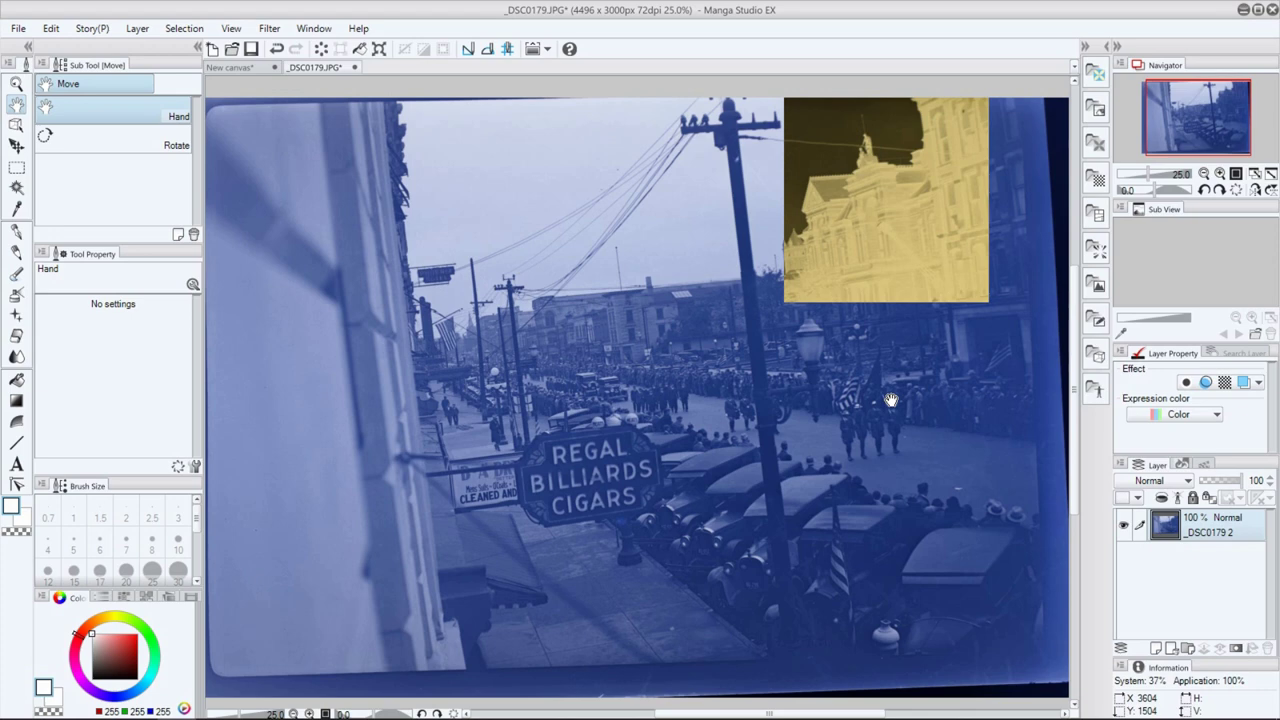
pyautogui.moveTo(784, 330)
pyautogui.mouseDown()
pyautogui.moveTo(723, 380)
pyautogui.moveTo(784, 325)
pyautogui.mouseUp()
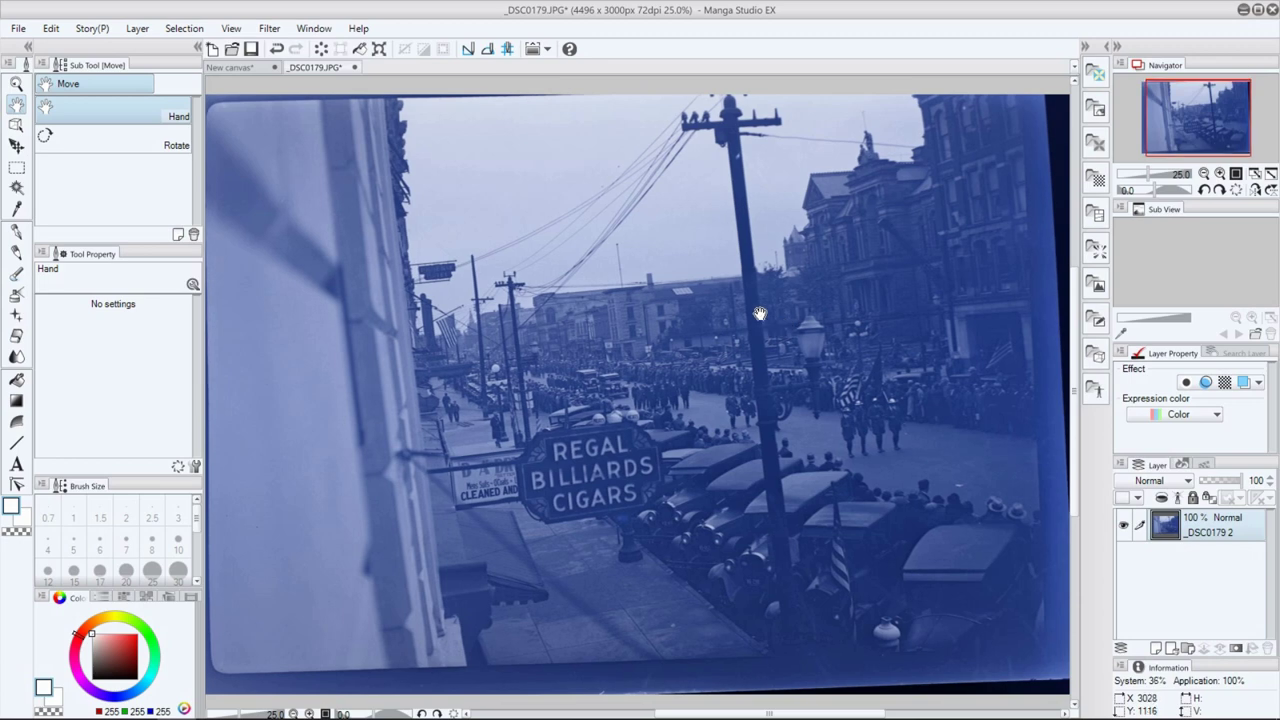
pyautogui.click(50, 28)
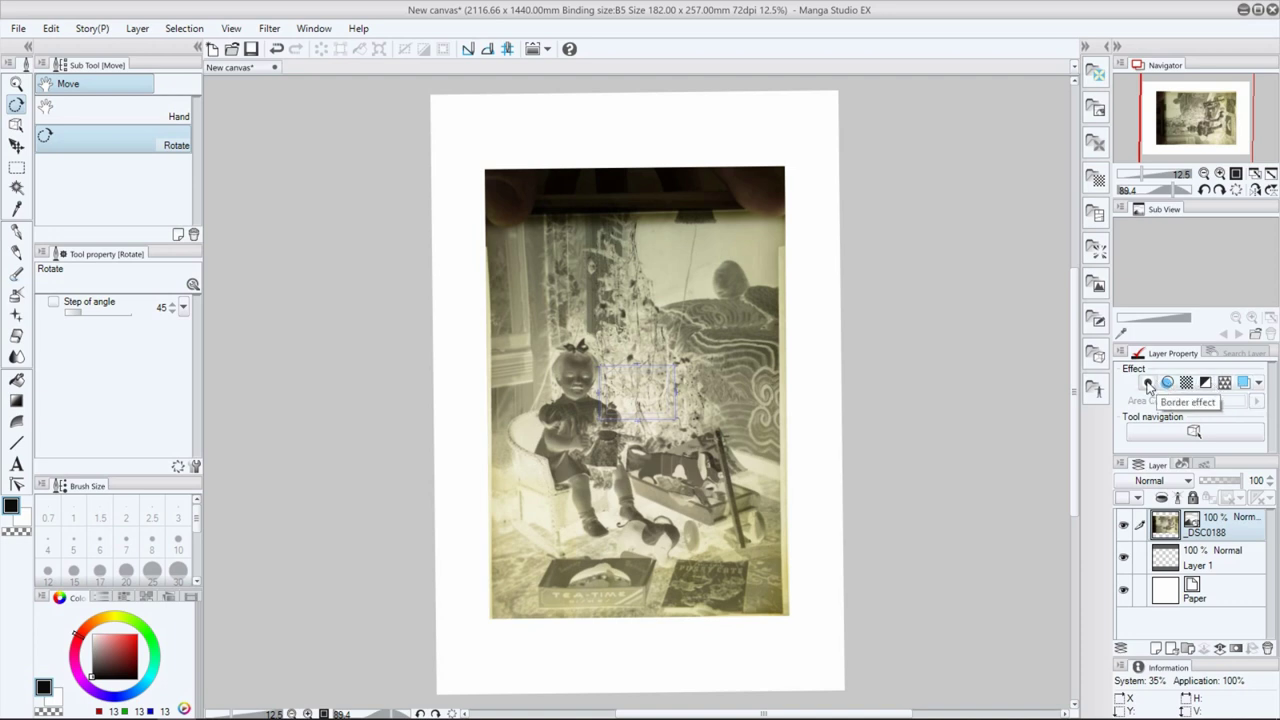
# Step: Rasterize the _DSC0188 photo layer and invert its tones with the Reverse Gradient correction
pyautogui.rightClick(1198, 540)
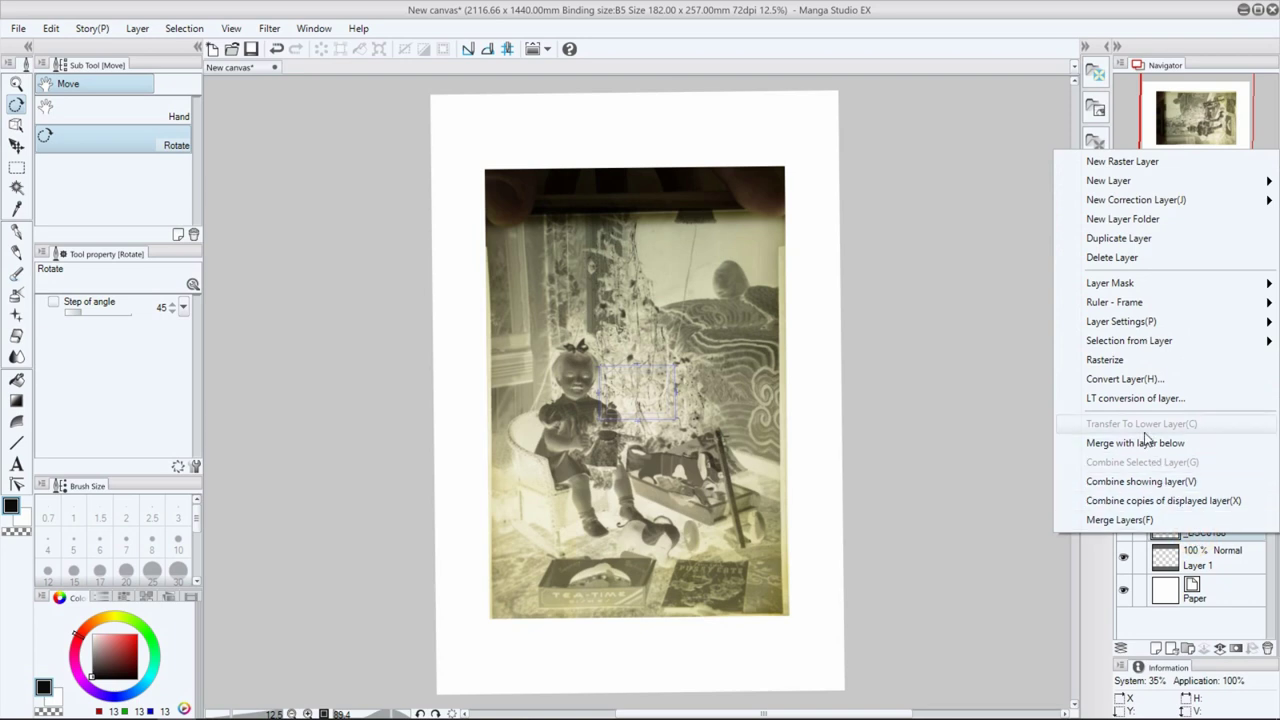
pyautogui.click(1140, 359)
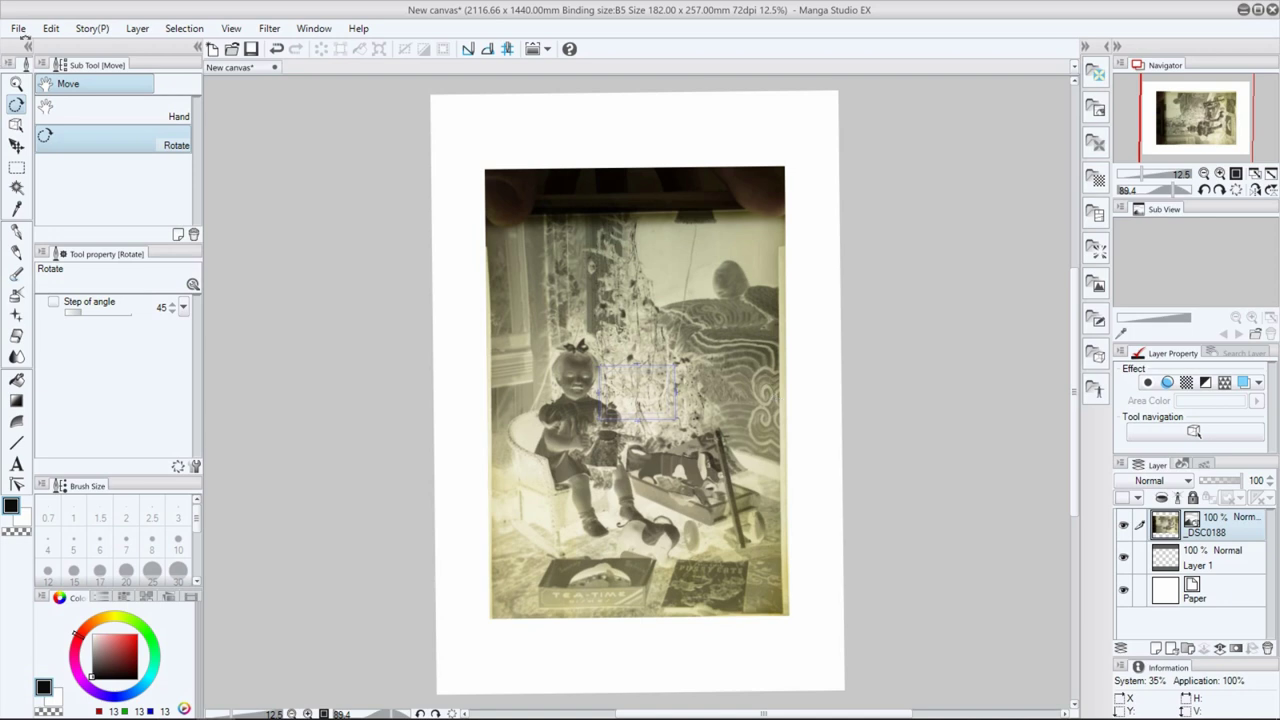
pyautogui.click(51, 31)
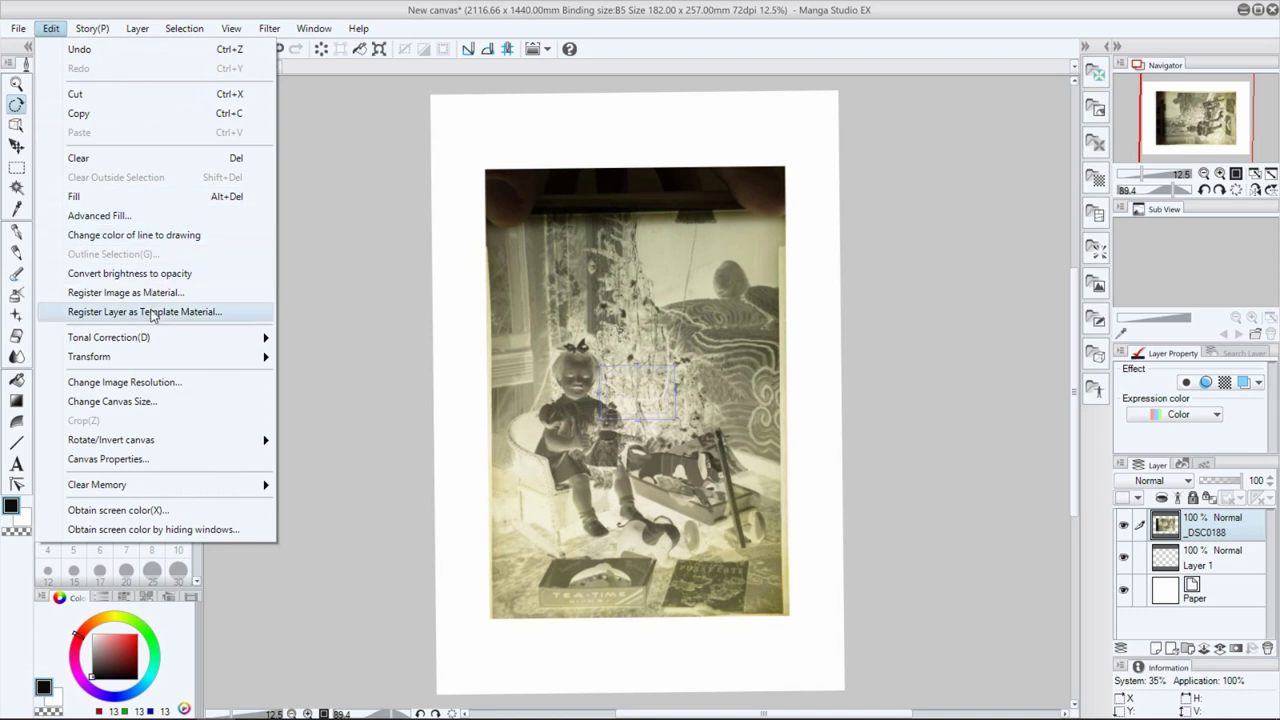
pyautogui.moveTo(168, 333)
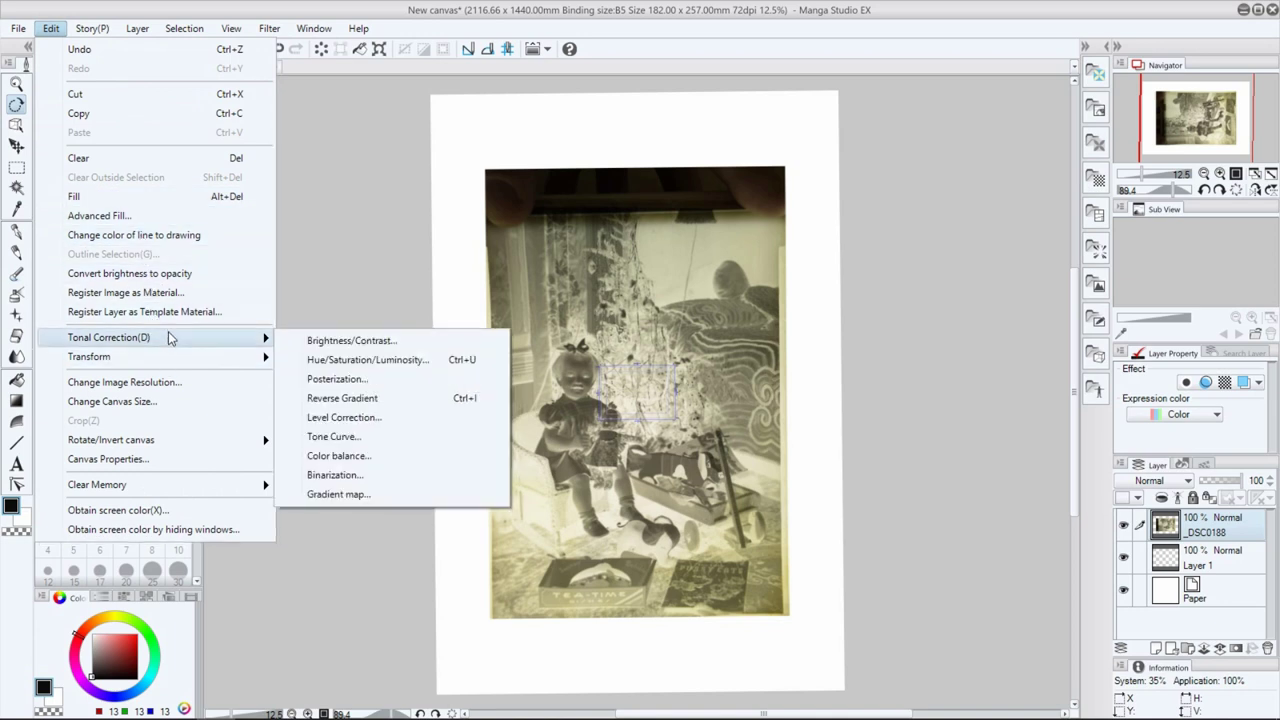
pyautogui.click(344, 400)
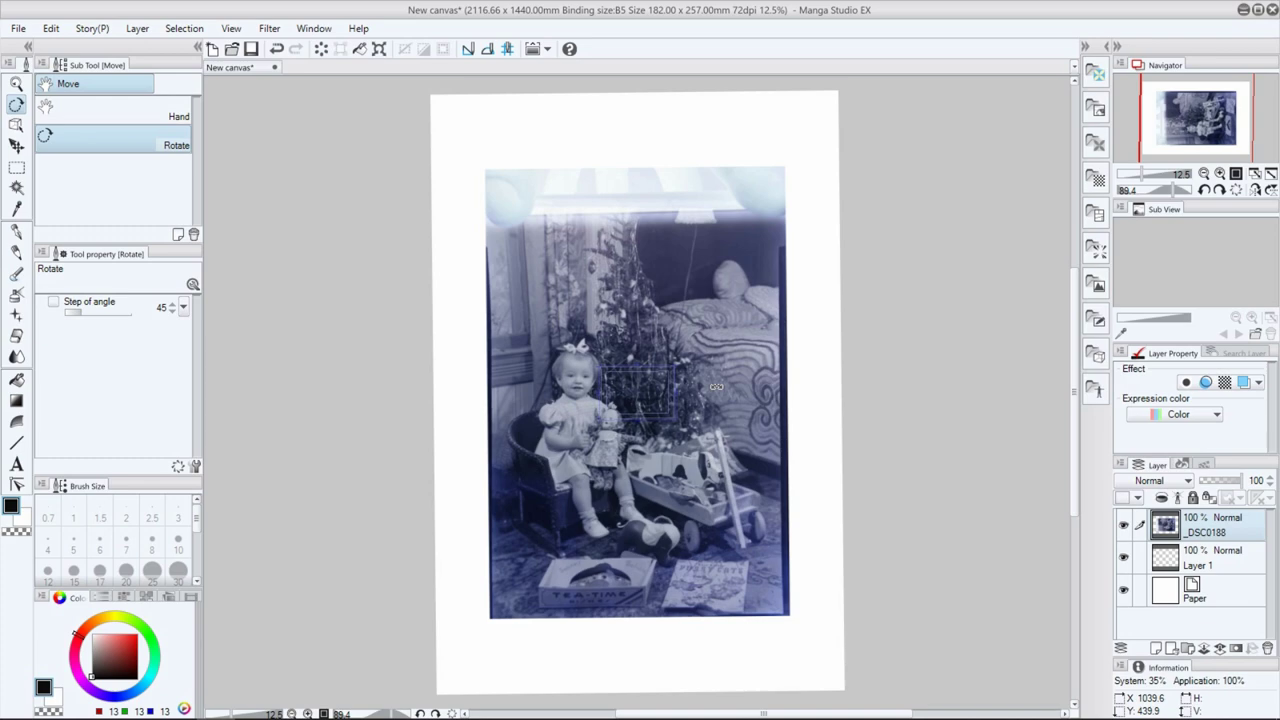
pyautogui.rightClick(1234, 506)
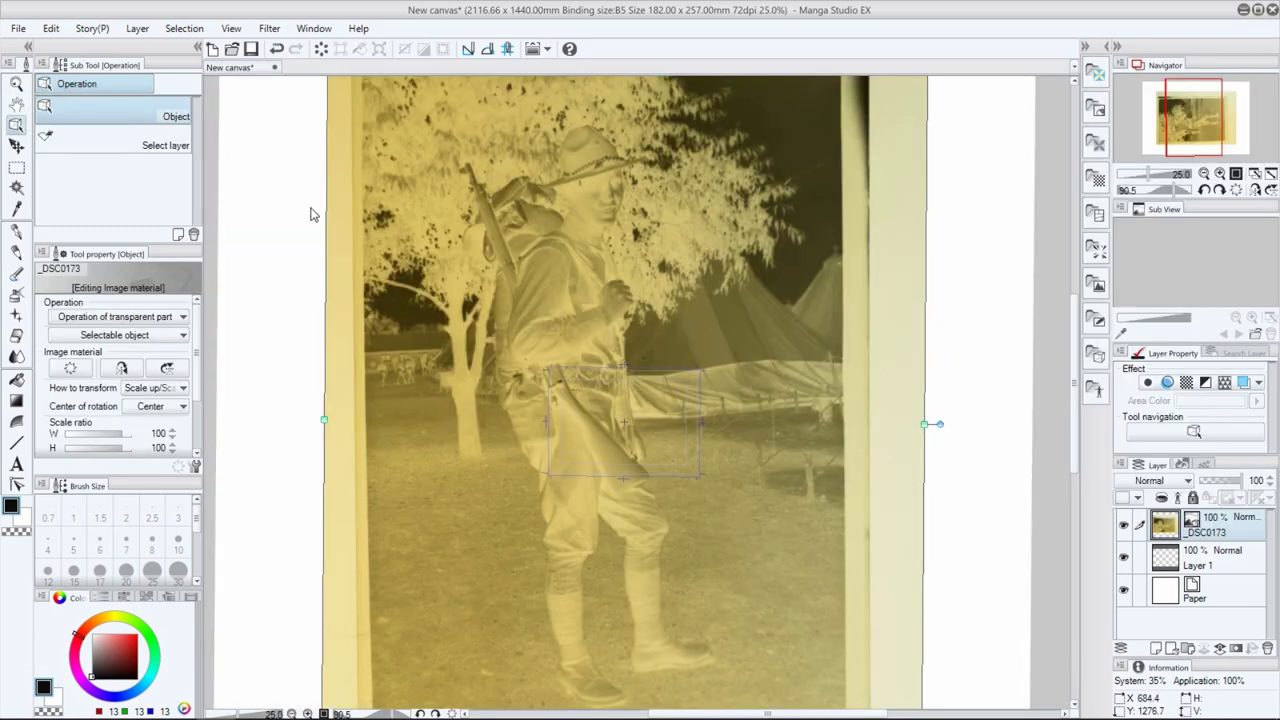
# Step: Rasterize the _DSC0173 soldier photo layer and invert it to a positive with Reverse Gradient
pyautogui.click(17, 106)
pyautogui.moveTo(488, 235); pyautogui.dragTo(484, 270)
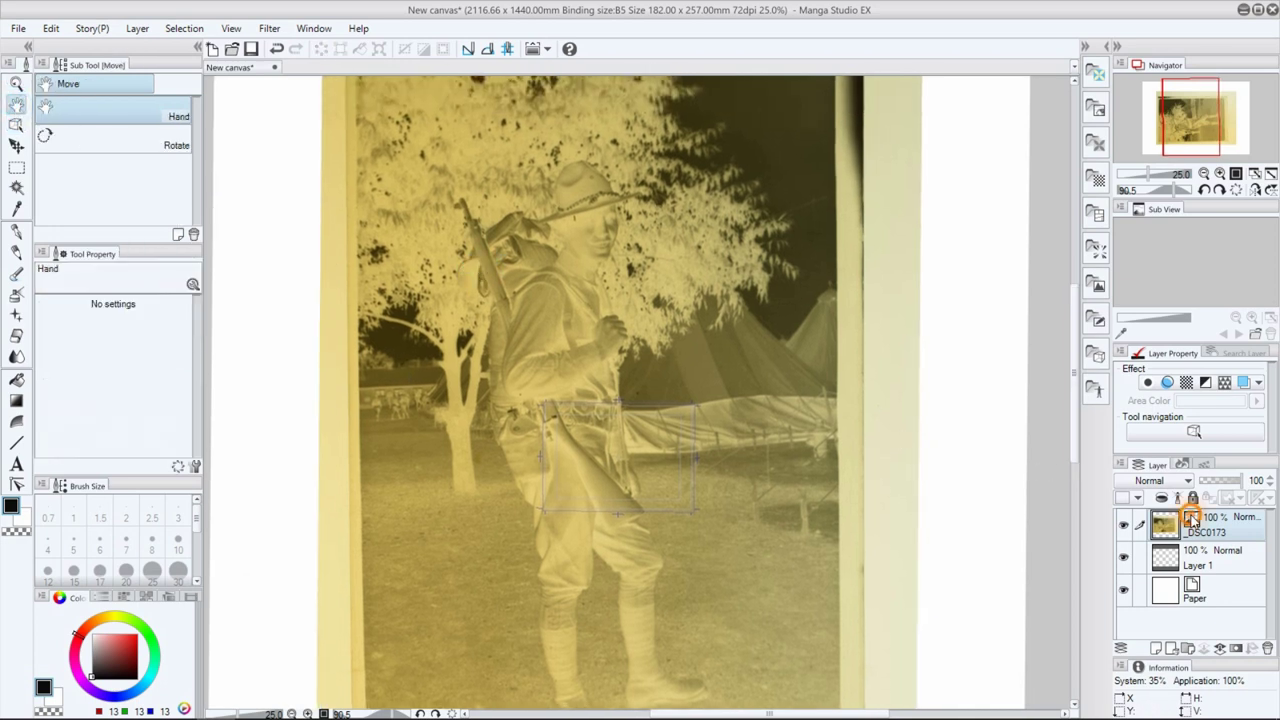
pyautogui.rightClick(1180, 522)
pyautogui.click(1137, 342)
pyautogui.click(50, 28)
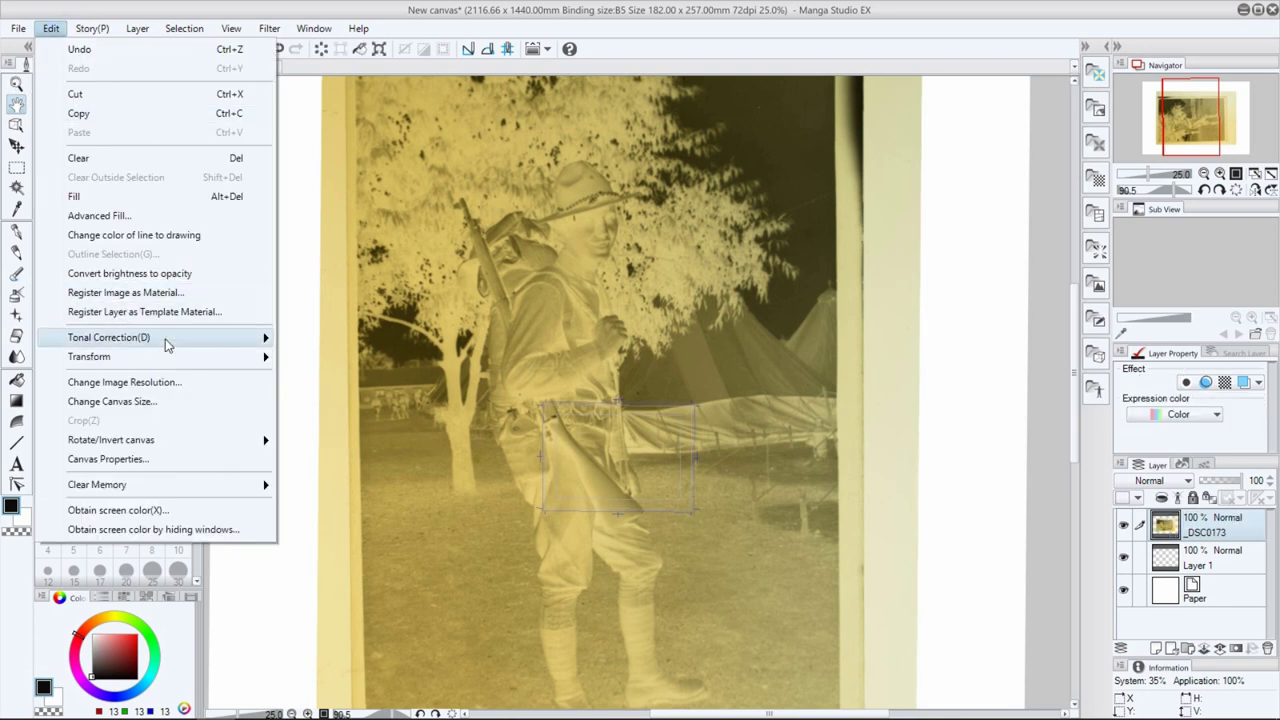
pyautogui.moveTo(168, 344)
pyautogui.click(352, 390)
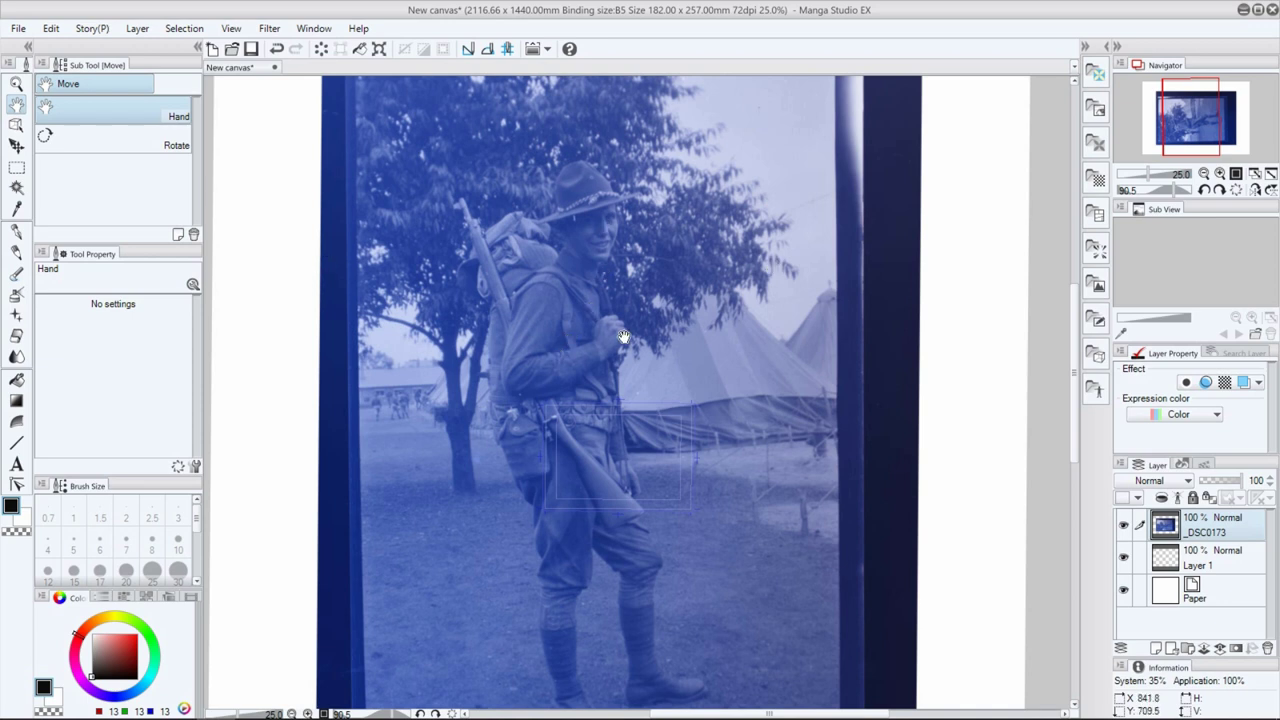
pyautogui.scroll(-2, 612, 340)
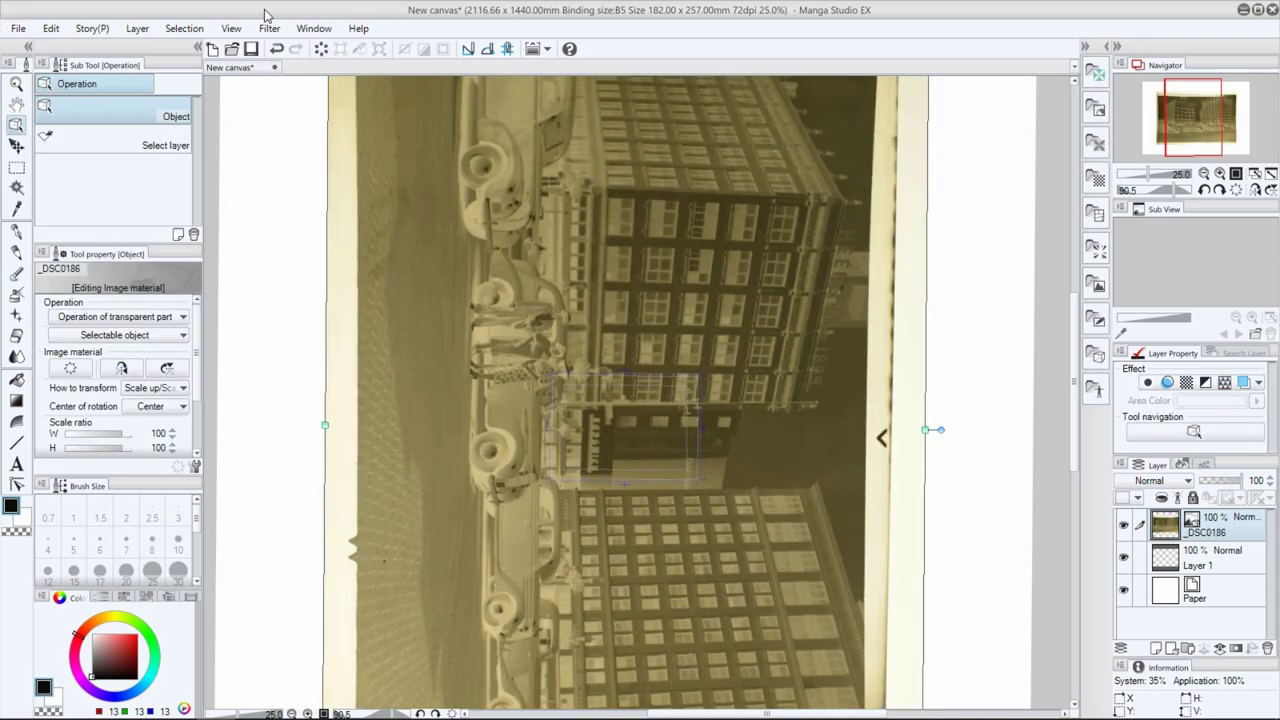
# Step: Rotate the canvas view so the _DSC0186 photo of buildings and parked cars appears upright, and center it
pyautogui.click(16, 104)
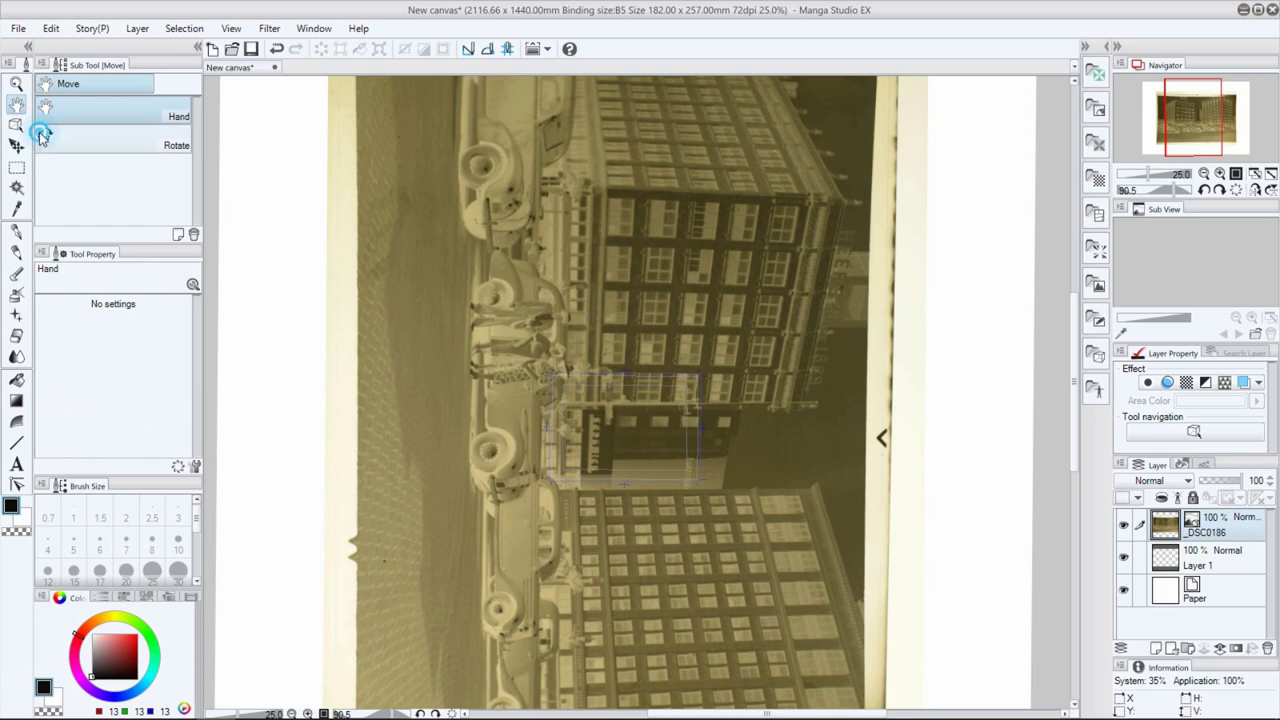
pyautogui.click(45, 136)
pyautogui.moveTo(521, 178); pyautogui.dragTo(309, 587)
pyautogui.click(126, 110)
pyautogui.moveTo(837, 446); pyautogui.dragTo(810, 438)
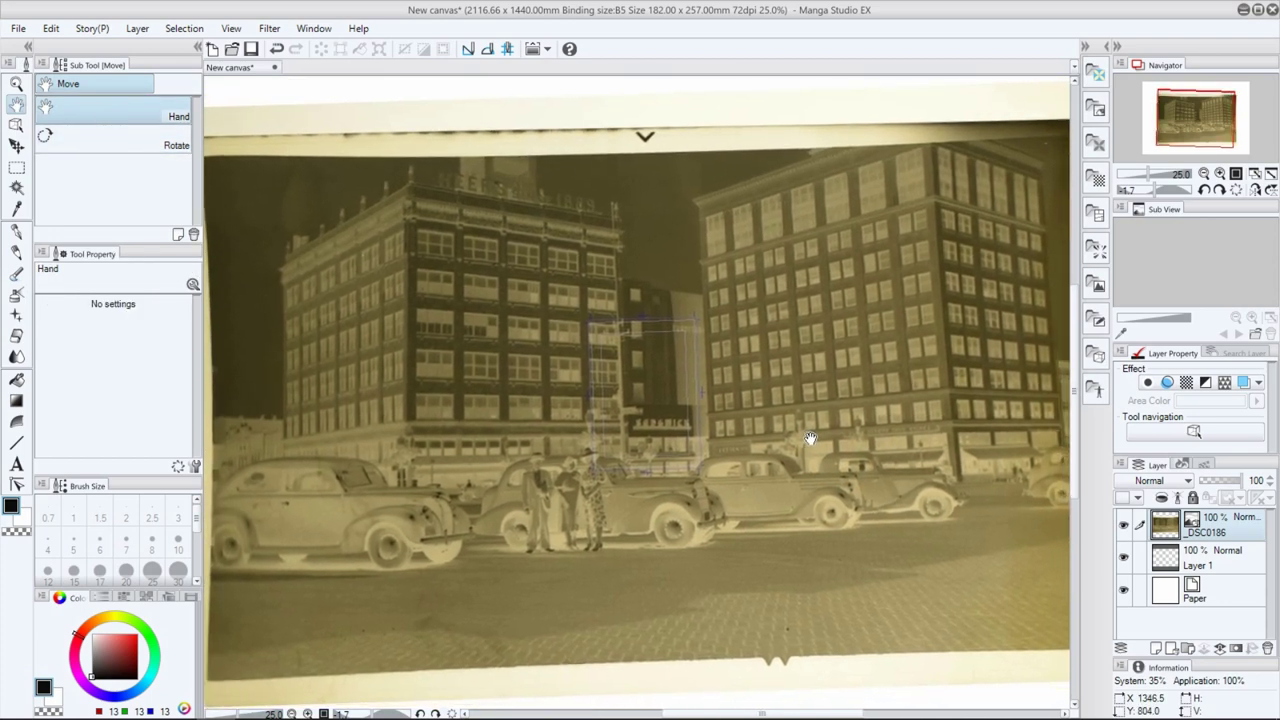
# Step: Rasterize the _DSC0186 photo layer of buildings and parked cars and invert its tones with the Reverse Gradient correction
pyautogui.rightClick(1211, 528)
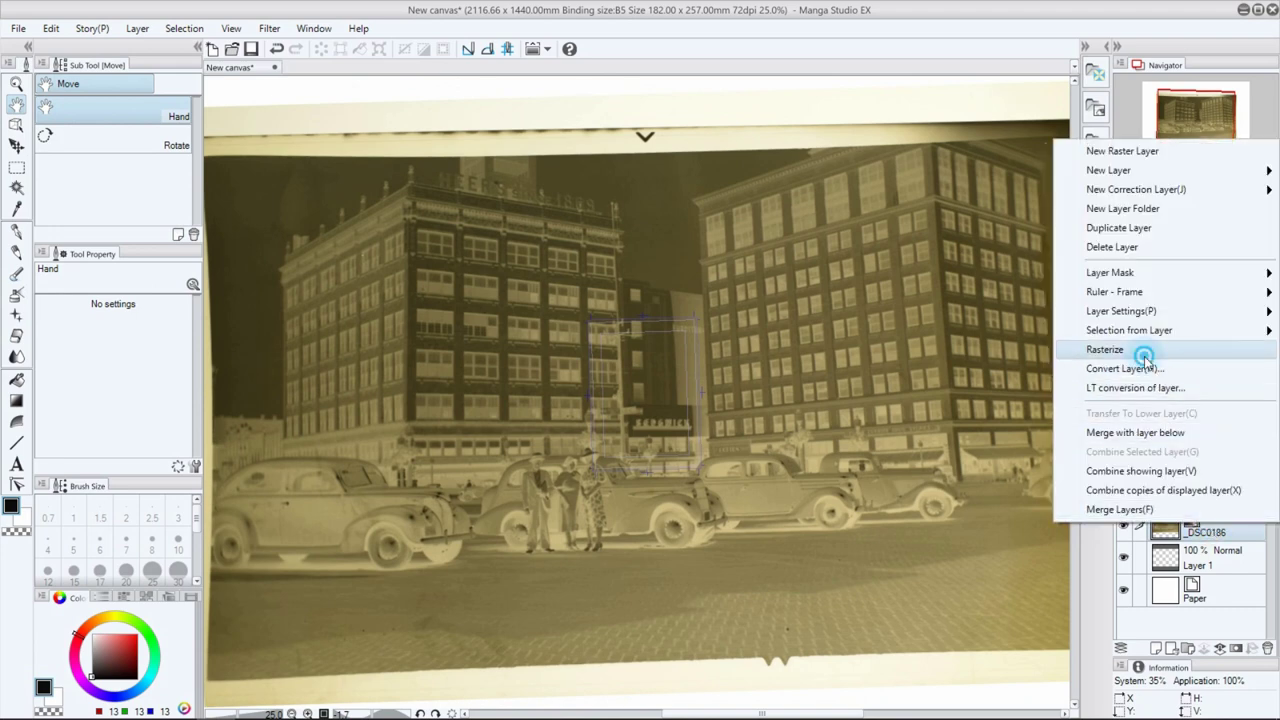
pyautogui.click(1143, 266)
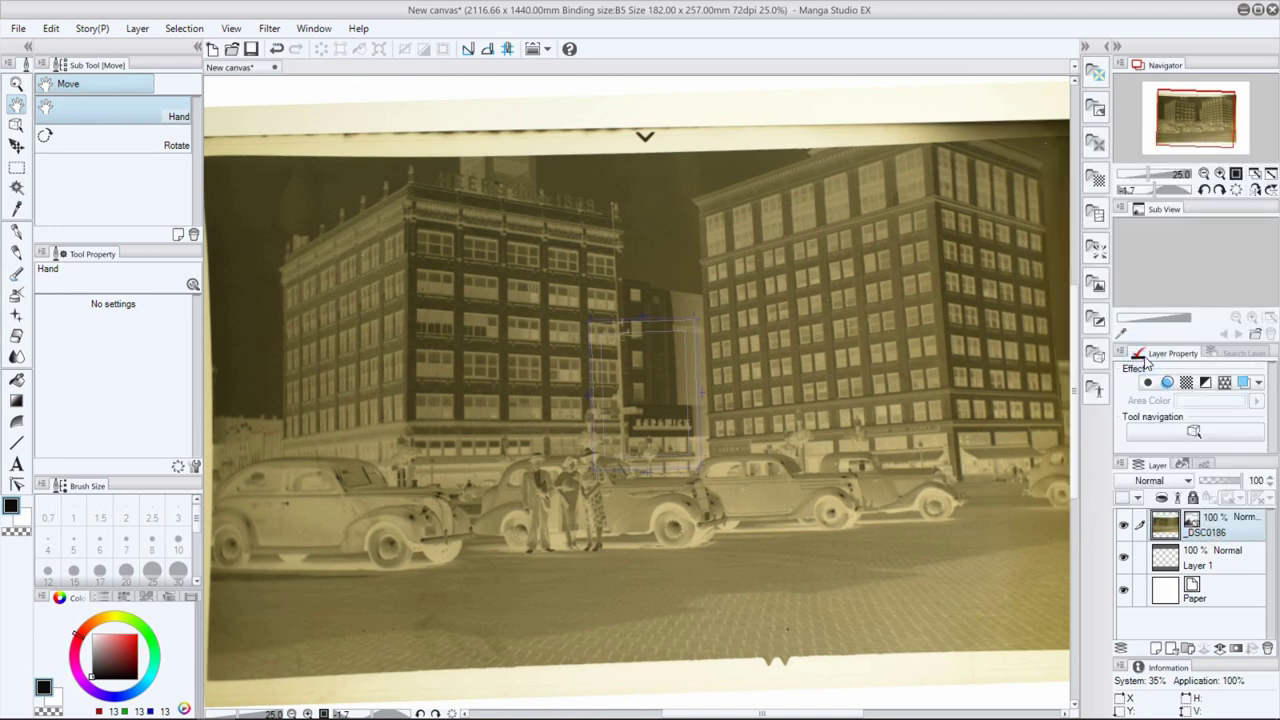
pyautogui.click(51, 30)
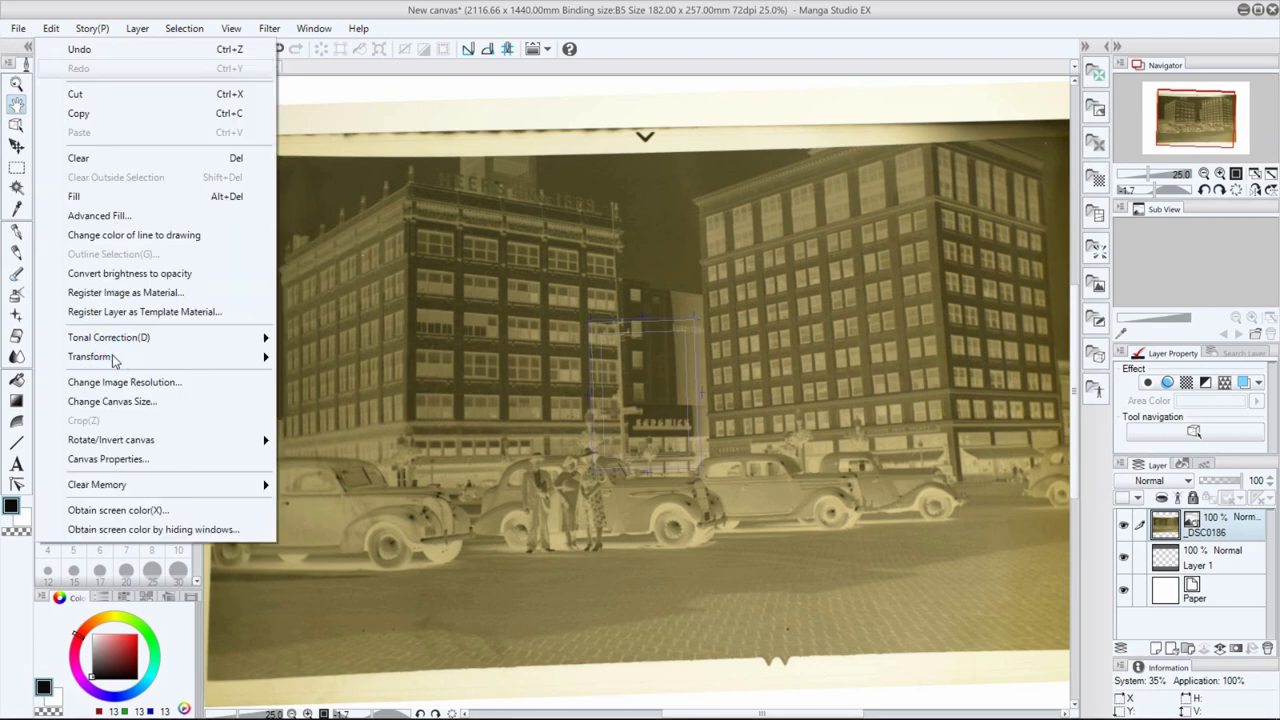
pyautogui.moveTo(138, 337)
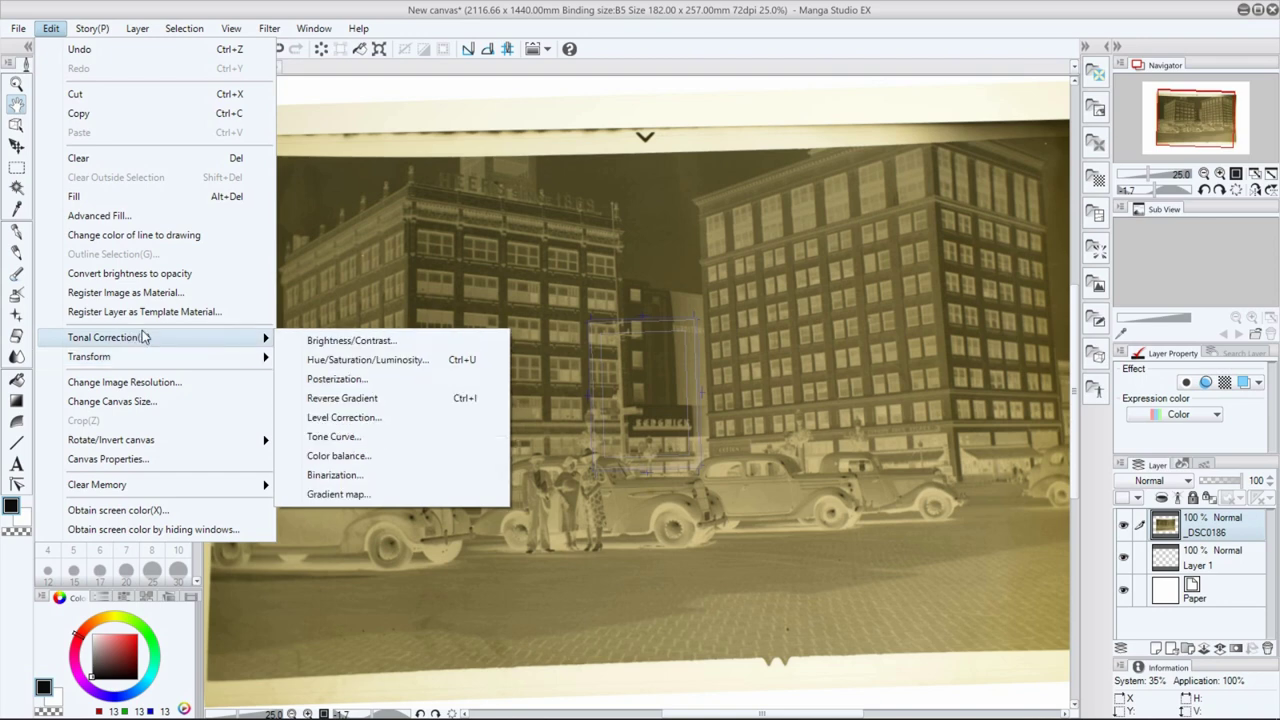
pyautogui.click(372, 398)
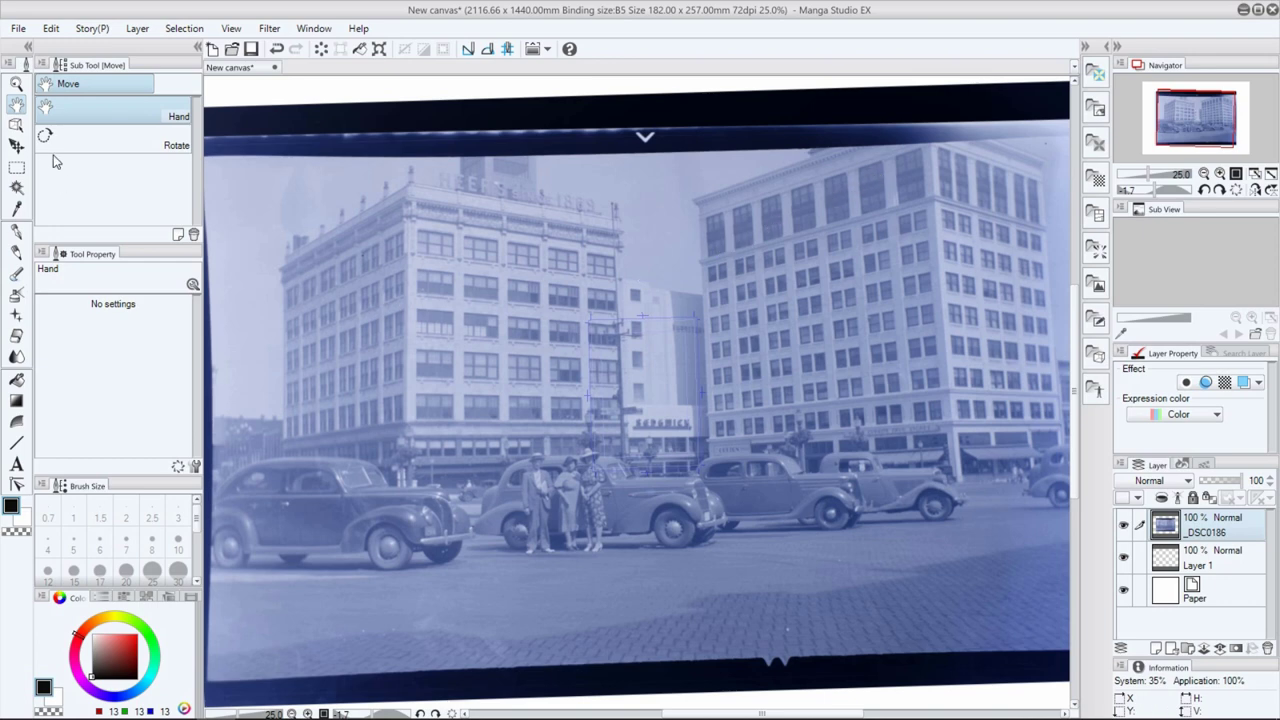
# Step: Examine the inverted _DSC0186 photo up close around the people standing by the parked cars and the building signs
pyautogui.click(17, 83)
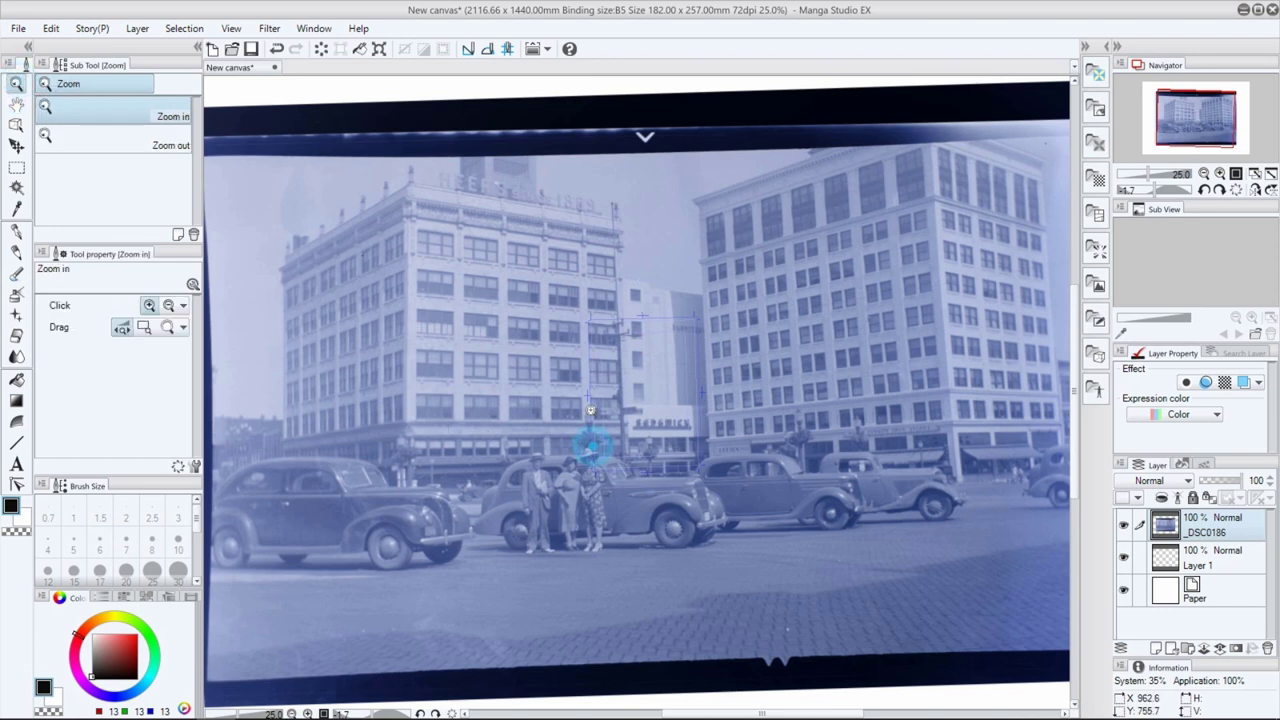
pyautogui.click(334, 665)
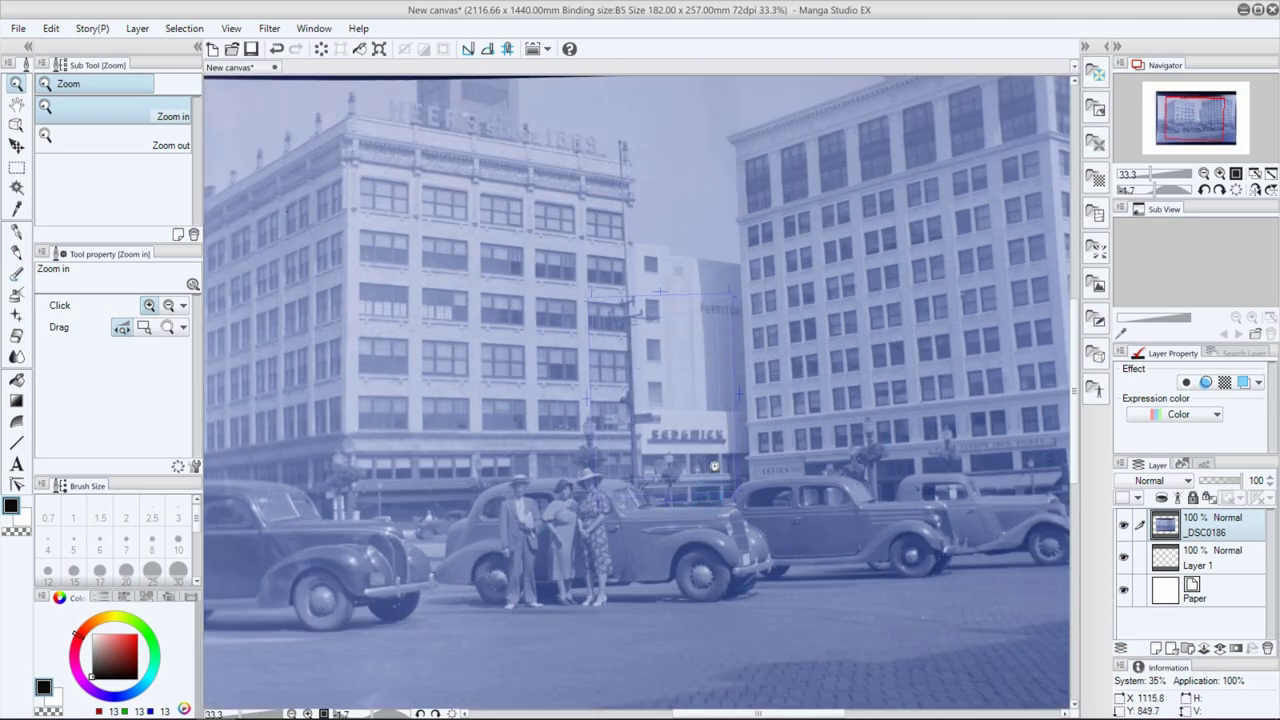
pyautogui.click(714, 466)
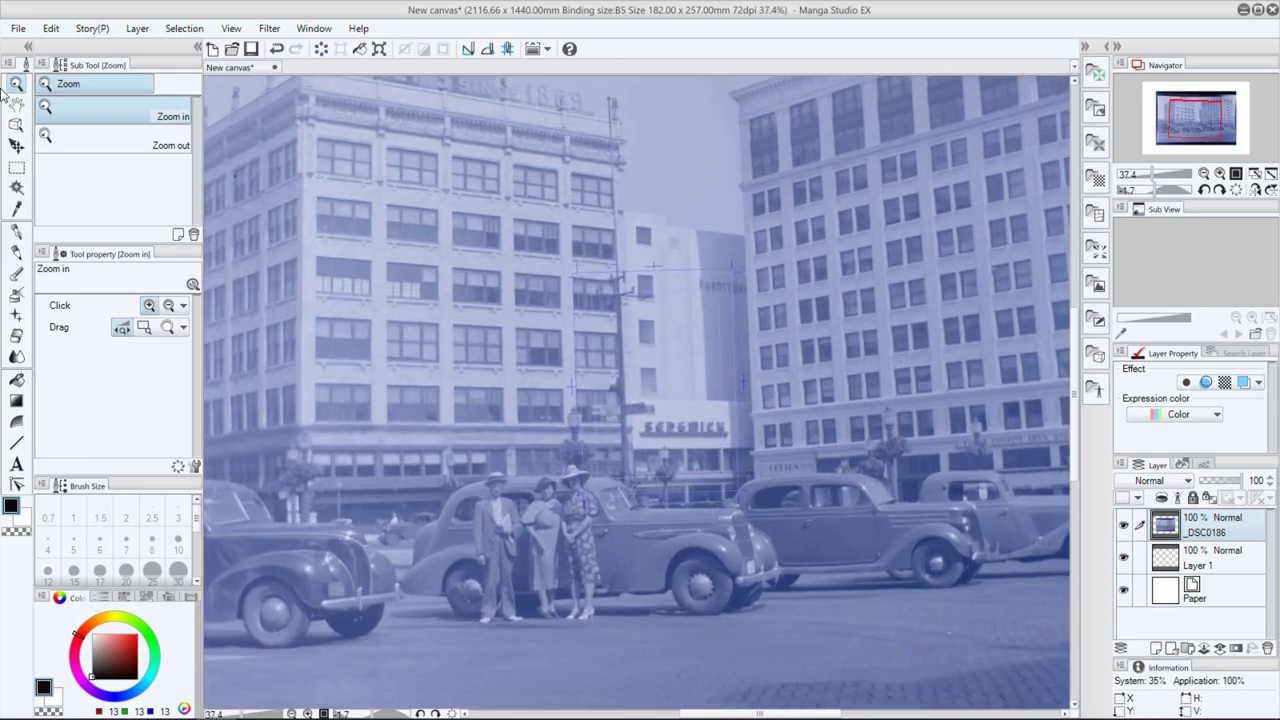
pyautogui.click(16, 104)
pyautogui.moveTo(703, 296); pyautogui.dragTo(716, 352)
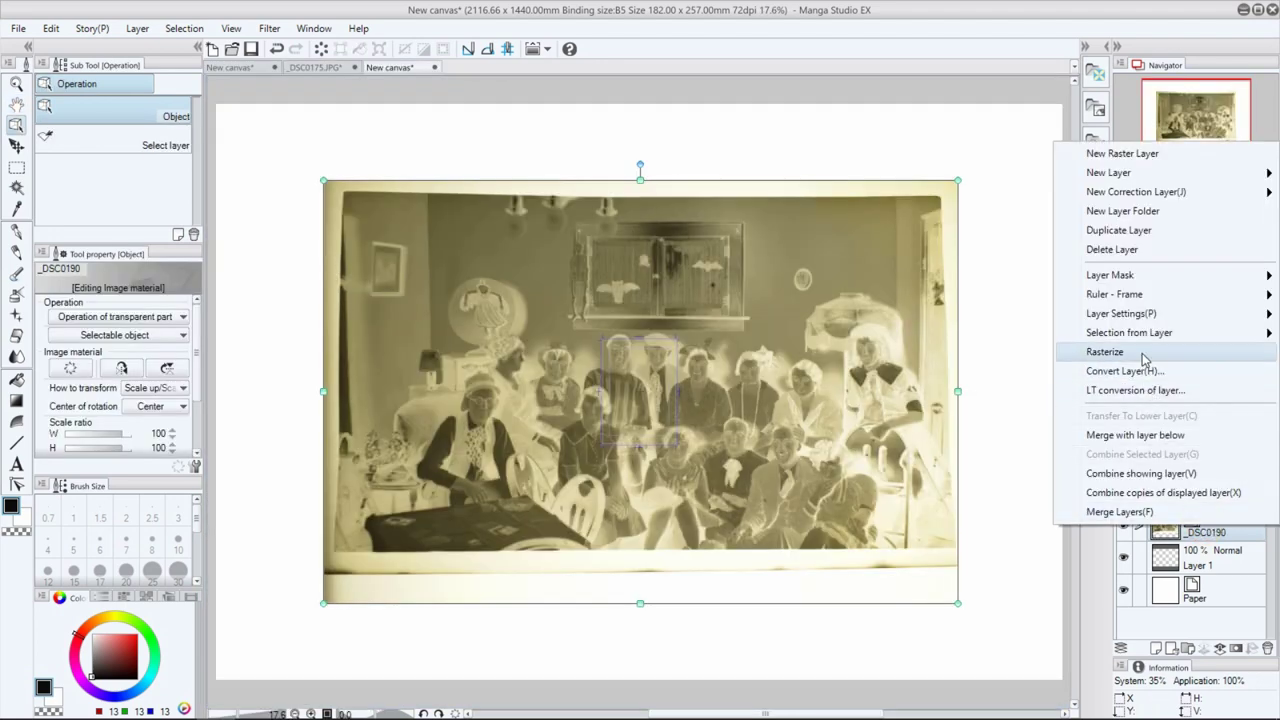
# Step: Rasterize the _DSC0190 indoor group photo layer and turn it into a positive with the Reverse Gradient correction
pyautogui.click(1141, 355)
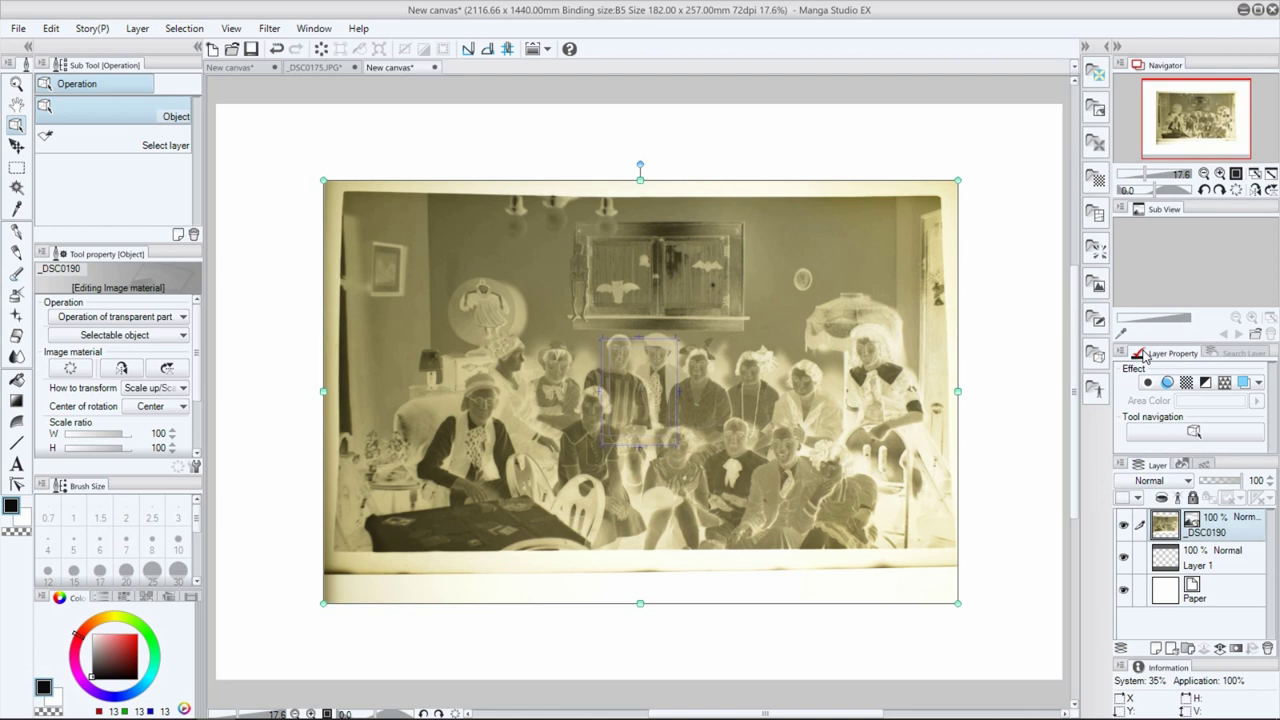
pyautogui.click(267, 153)
pyautogui.click(25, 106)
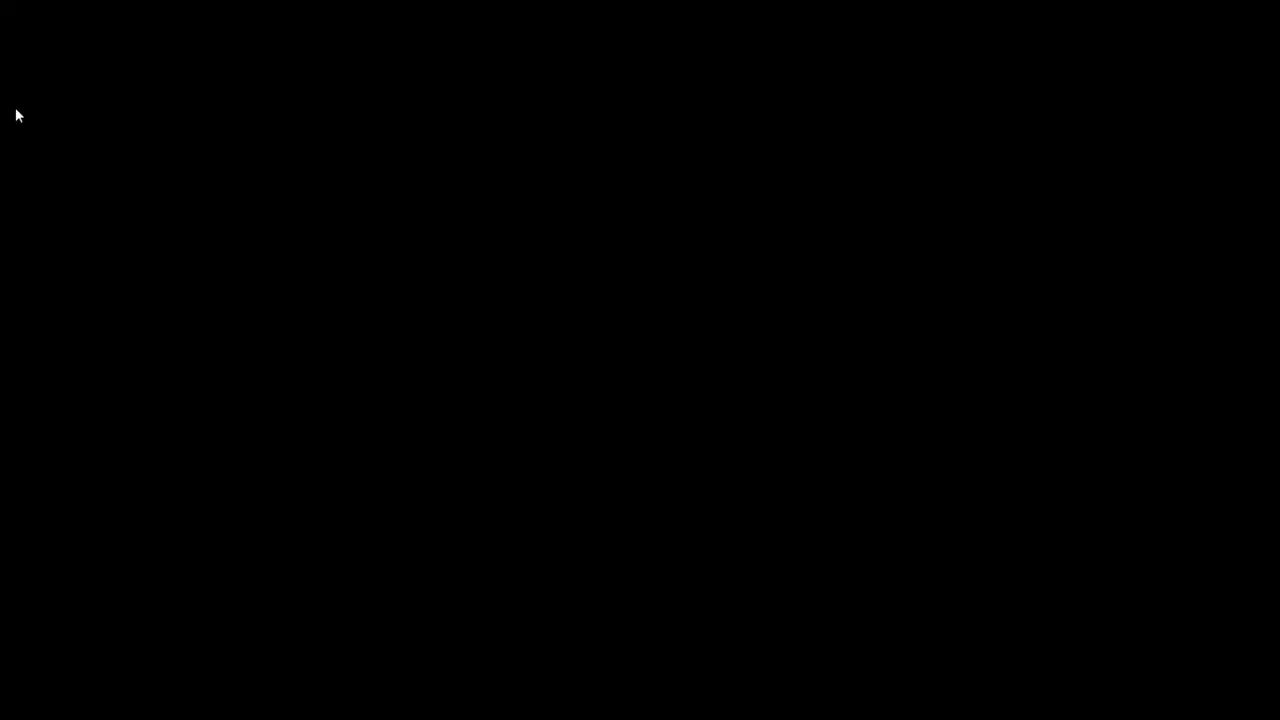
pyautogui.click(28, 118)
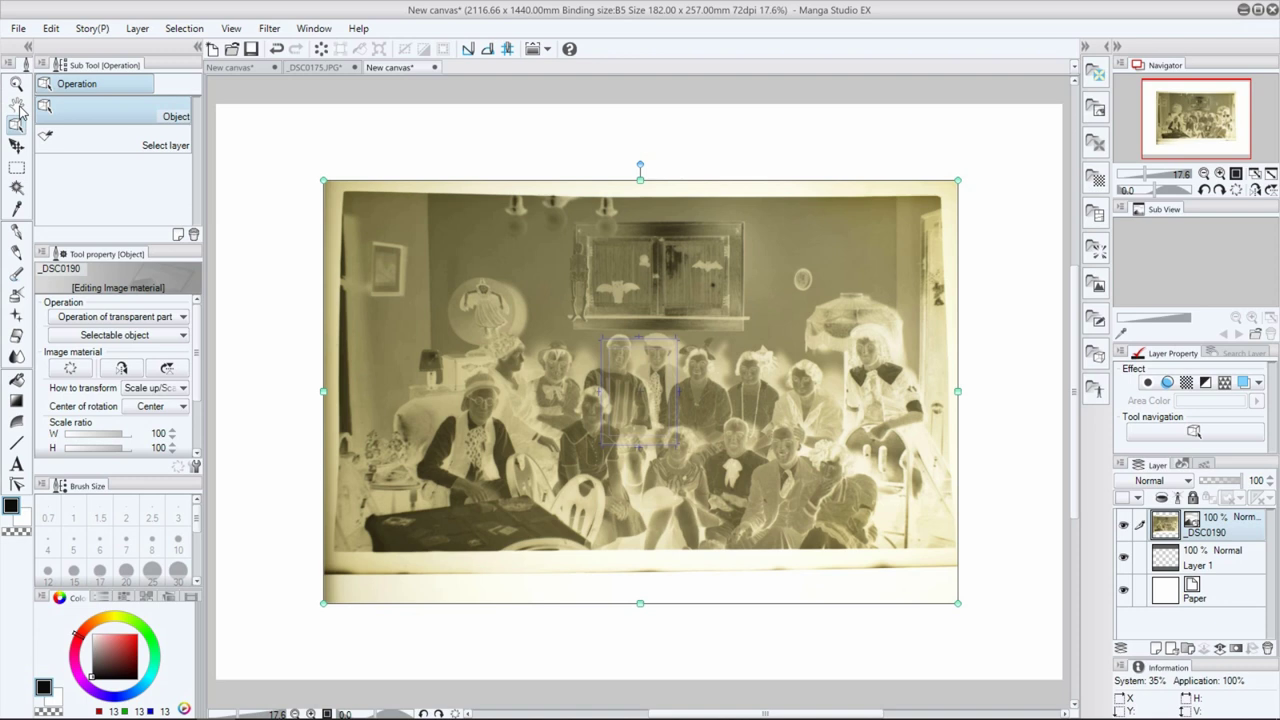
pyautogui.click(18, 104)
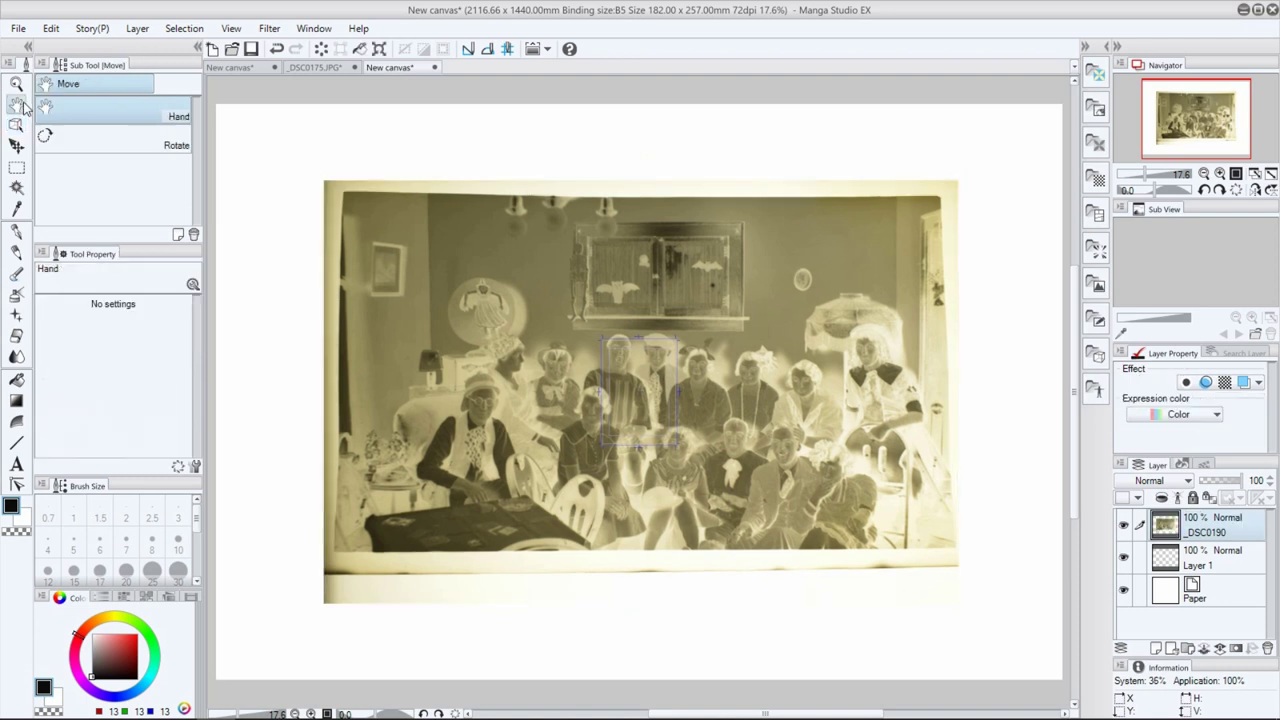
pyautogui.click(52, 28)
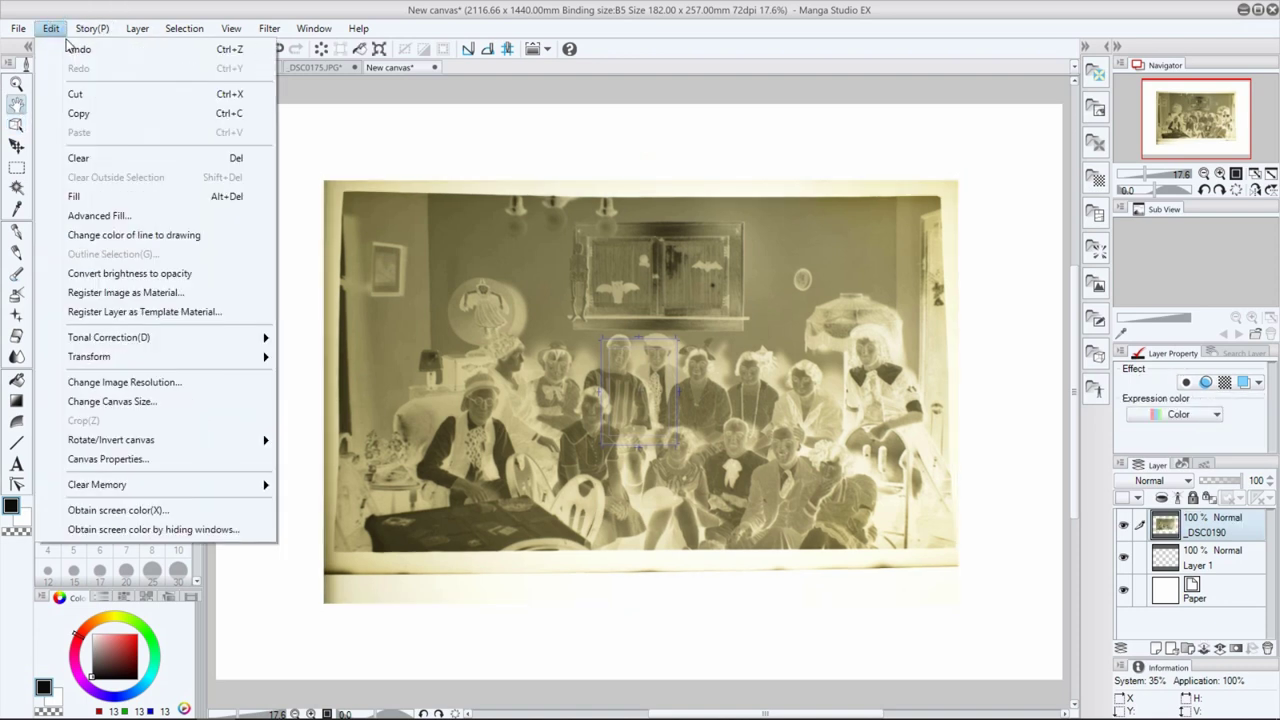
pyautogui.moveTo(262, 342)
pyautogui.click(340, 398)
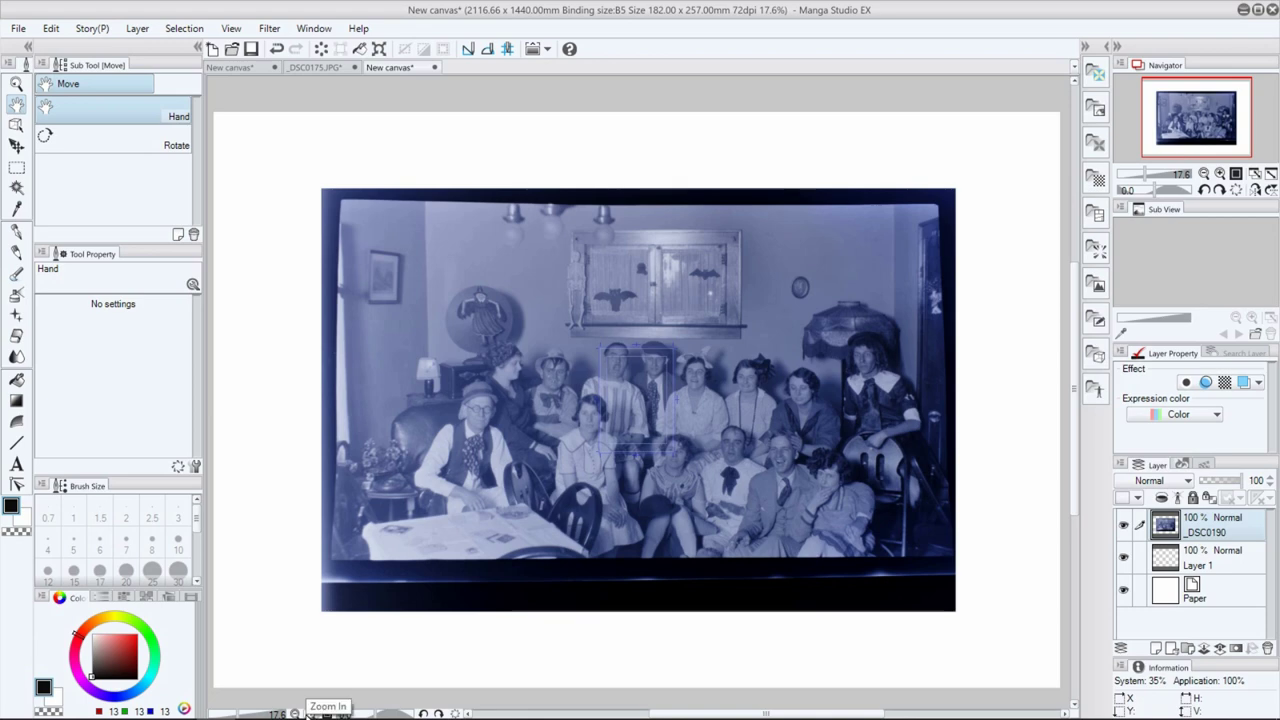
pyautogui.click(310, 713)
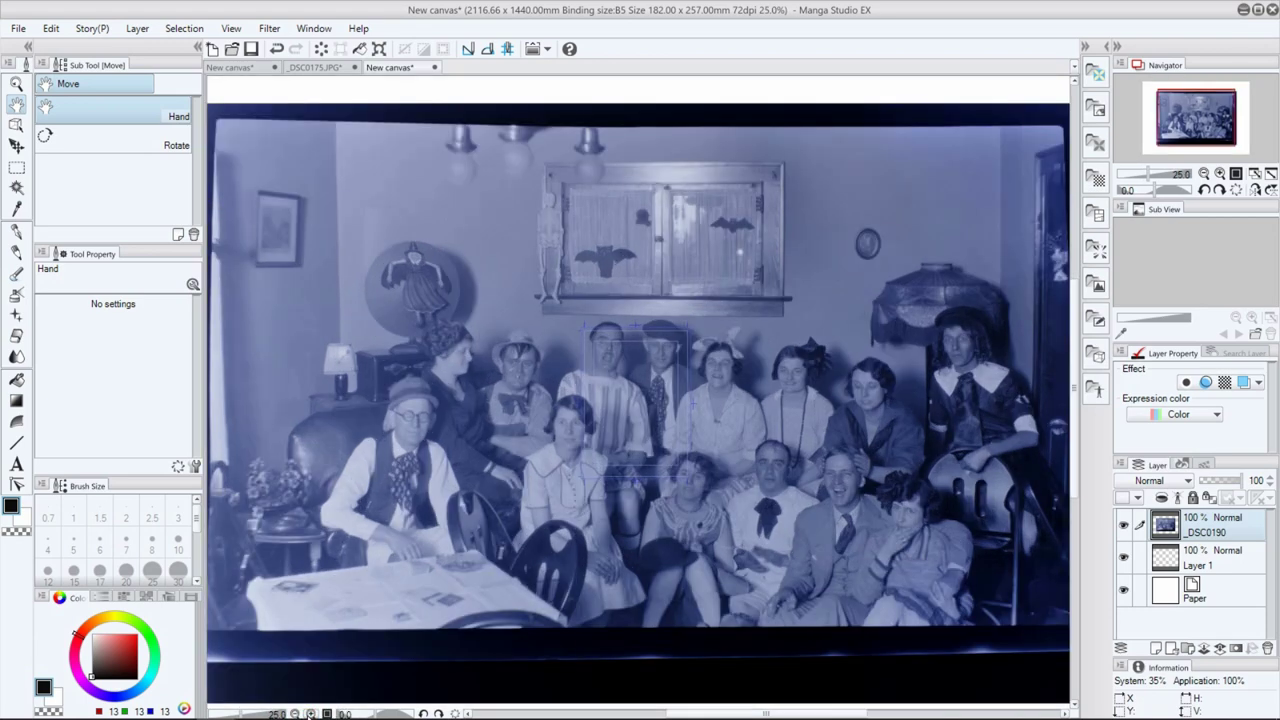